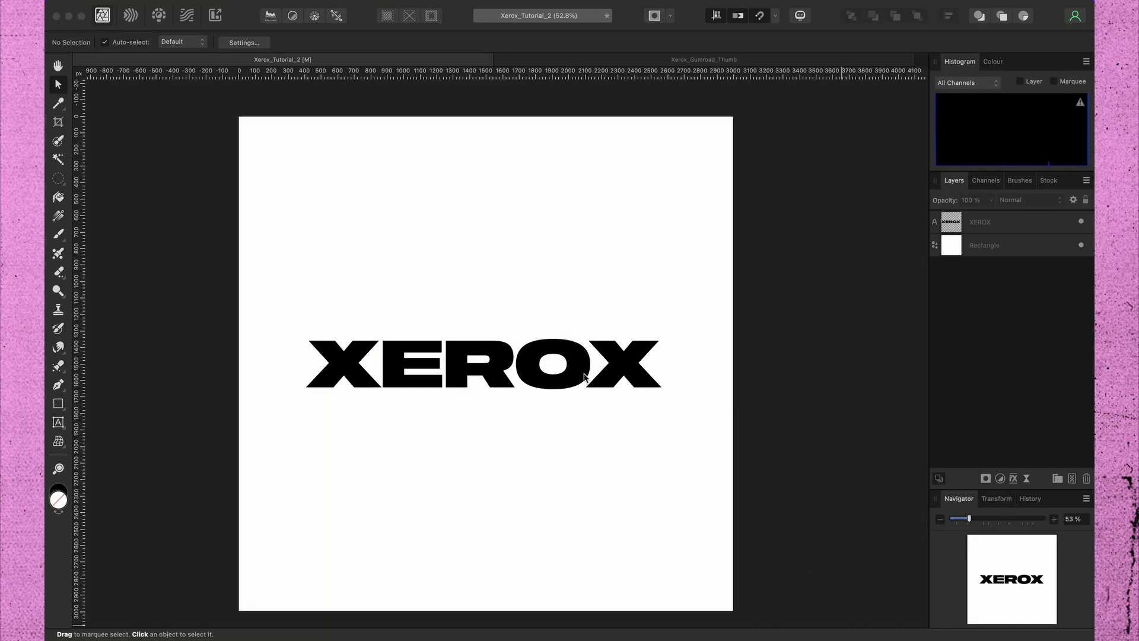
Select the XEROX text layer
left_click(585, 377)
key("t")
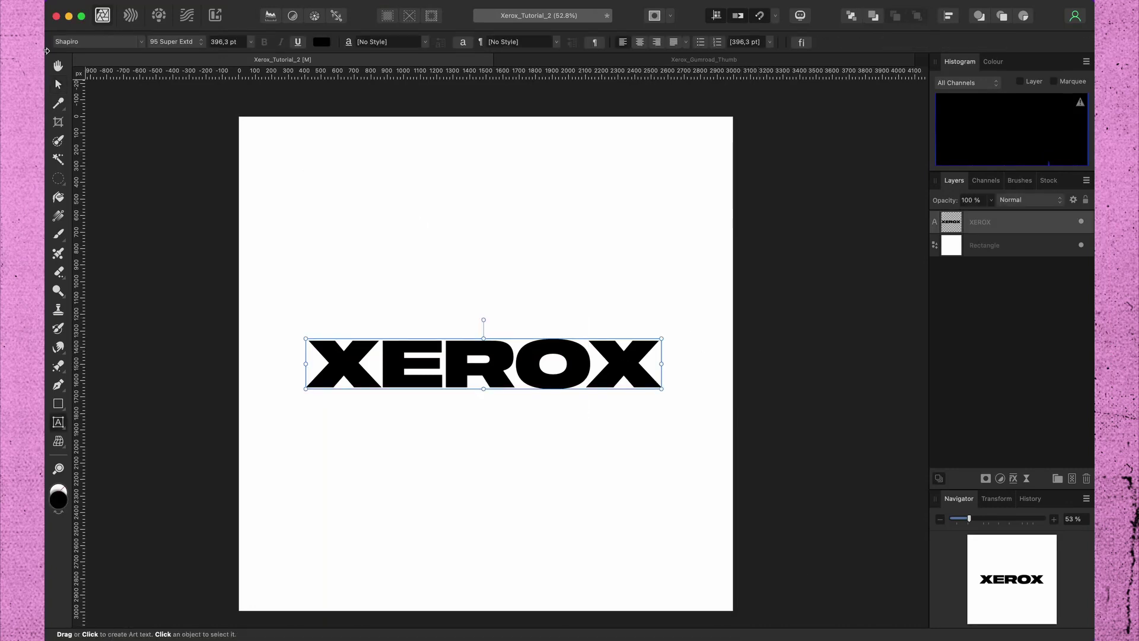
key("v")
left_click(593, 261)
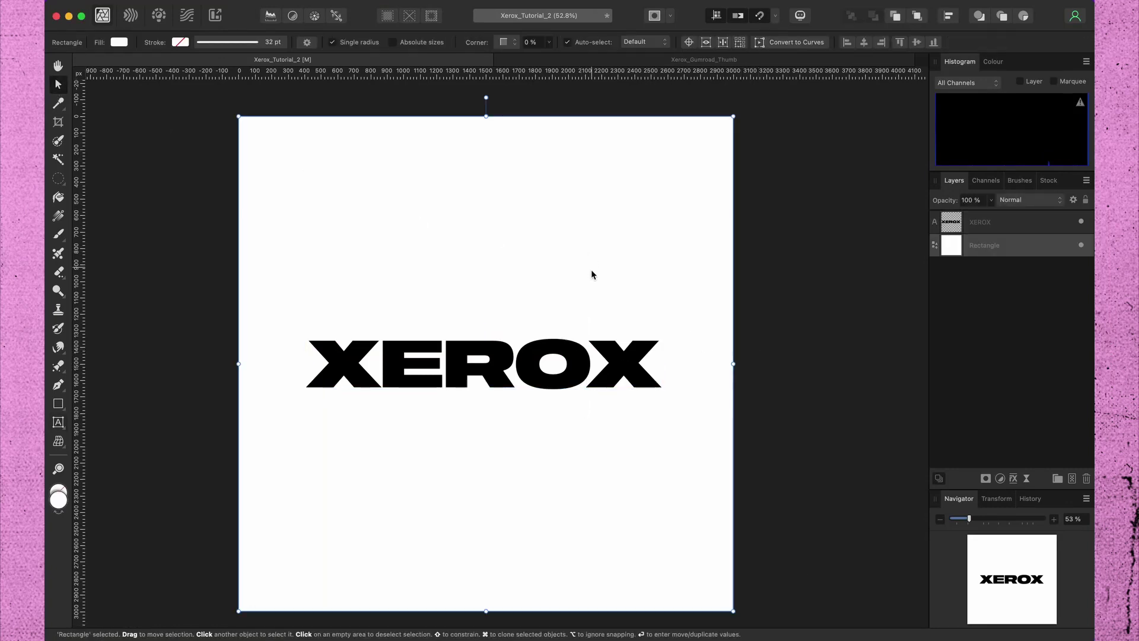
left_click(649, 366)
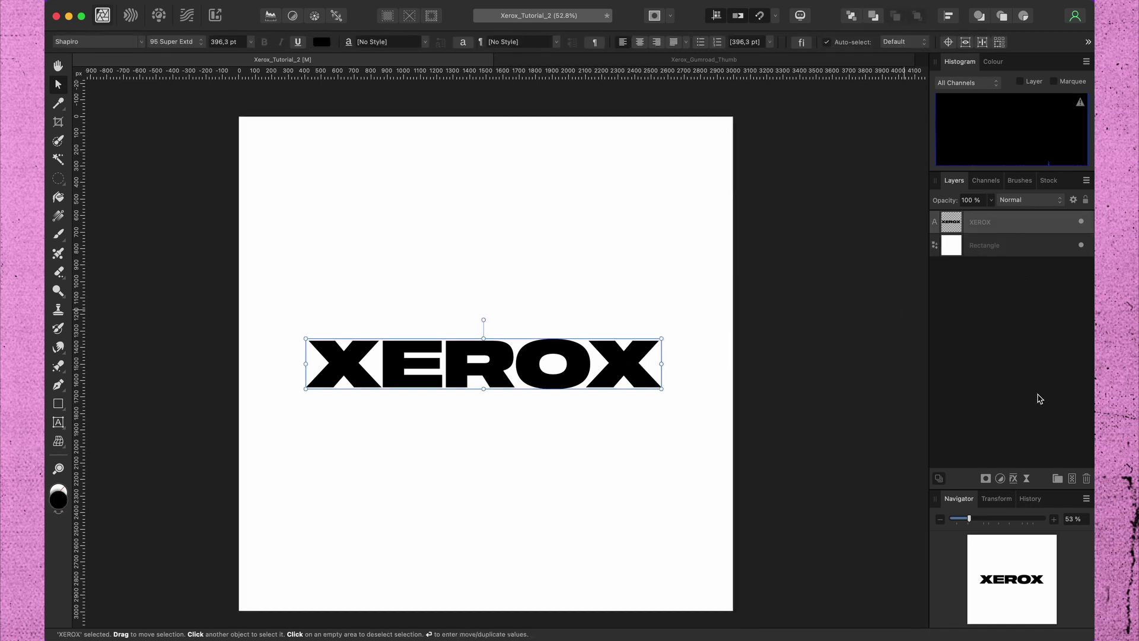
Add a live Displace filter to the text and pick xerox_texture_1.jpg as its map file
left_click(1025, 478)
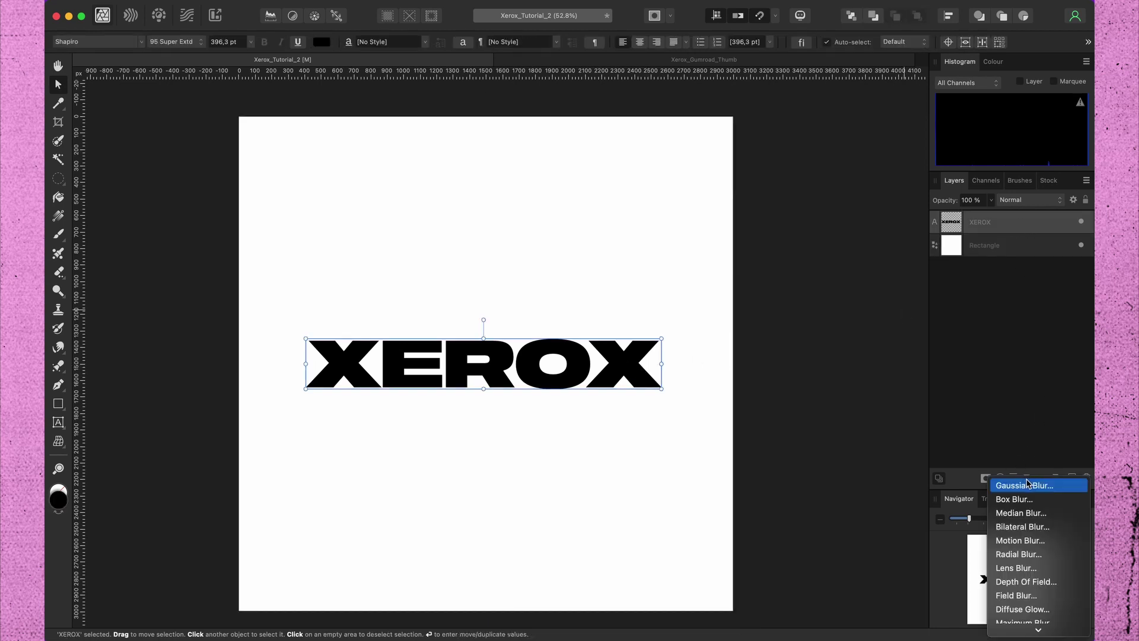
scroll(1044, 562, "down", 3)
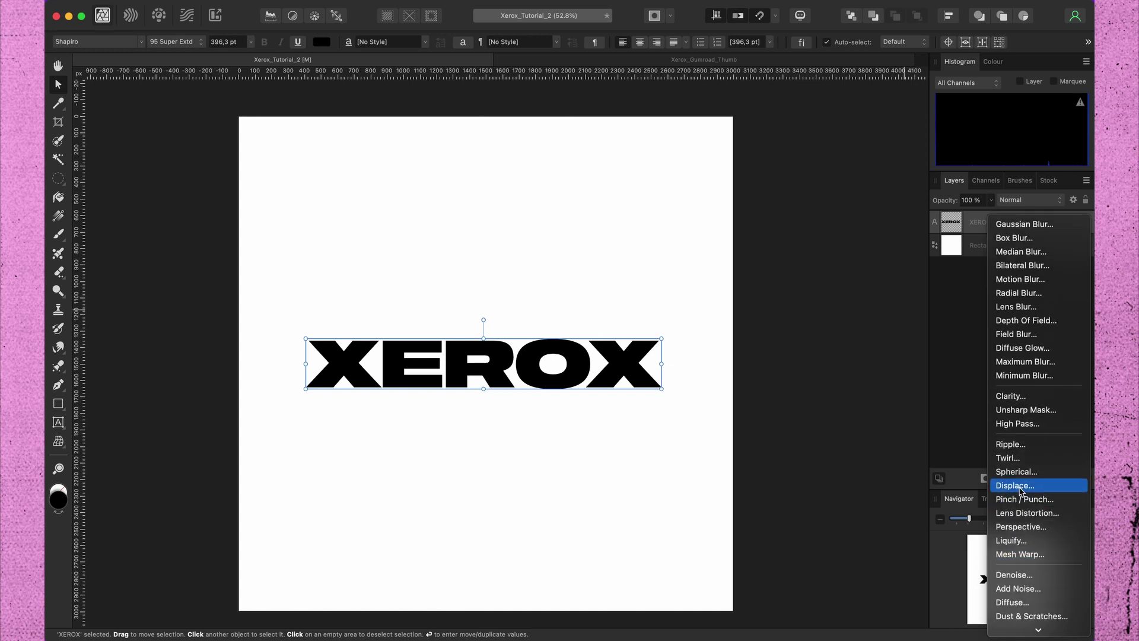
left_click(1017, 485)
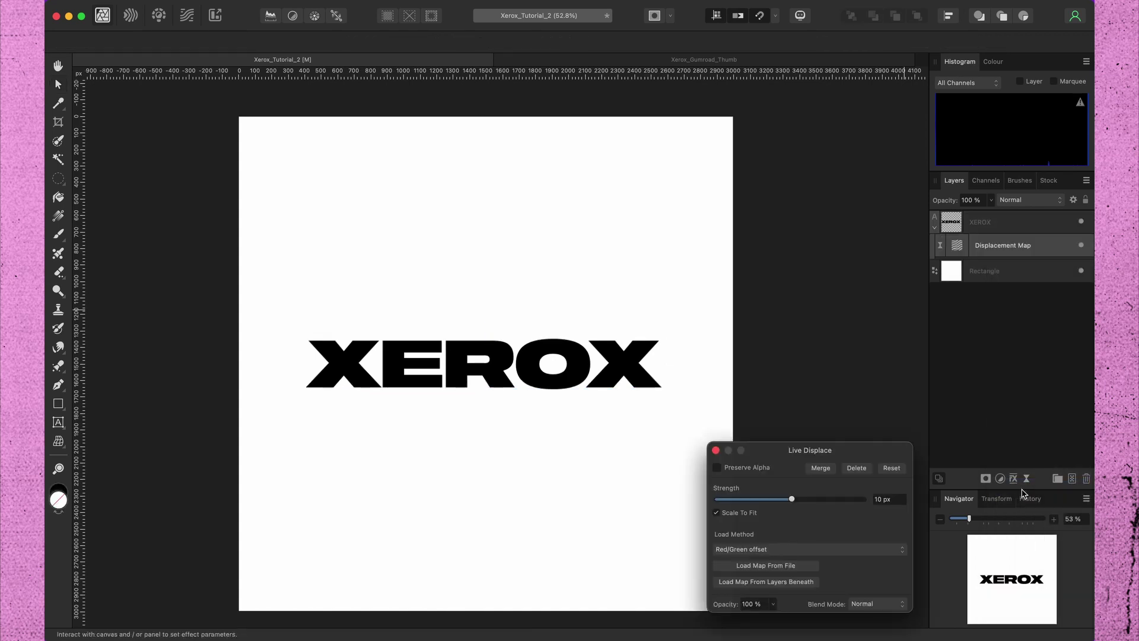
left_click(784, 567)
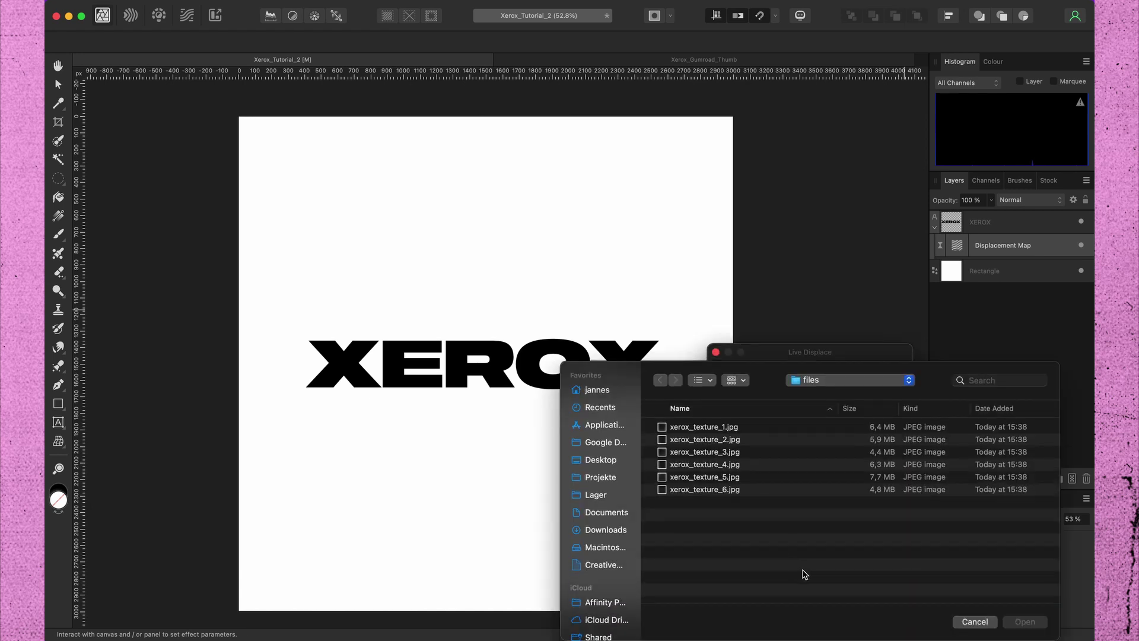
left_click(708, 427)
key("space")
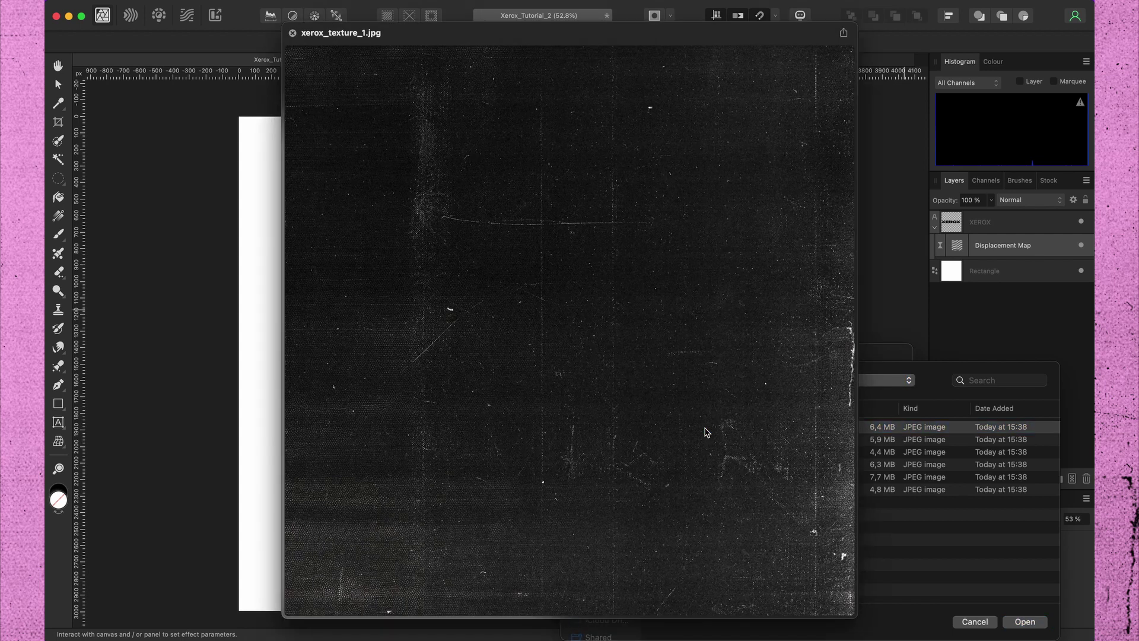
key("space")
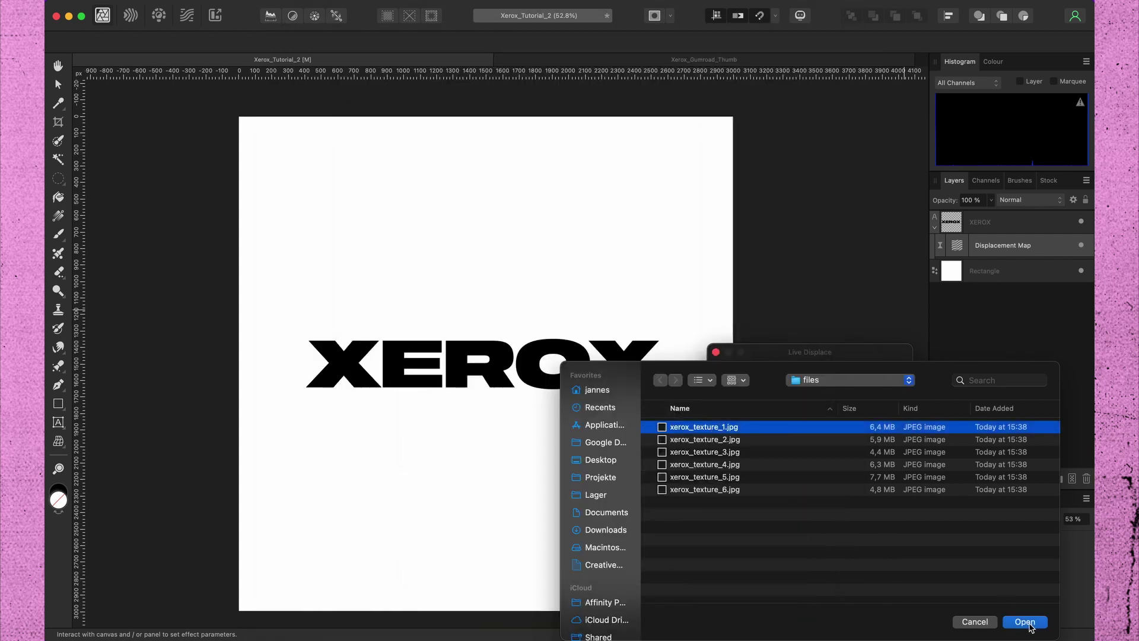
Load xerox_texture_1.jpg as the displacement map at 24.4 px strength, then close the filter settings
left_click(1026, 622)
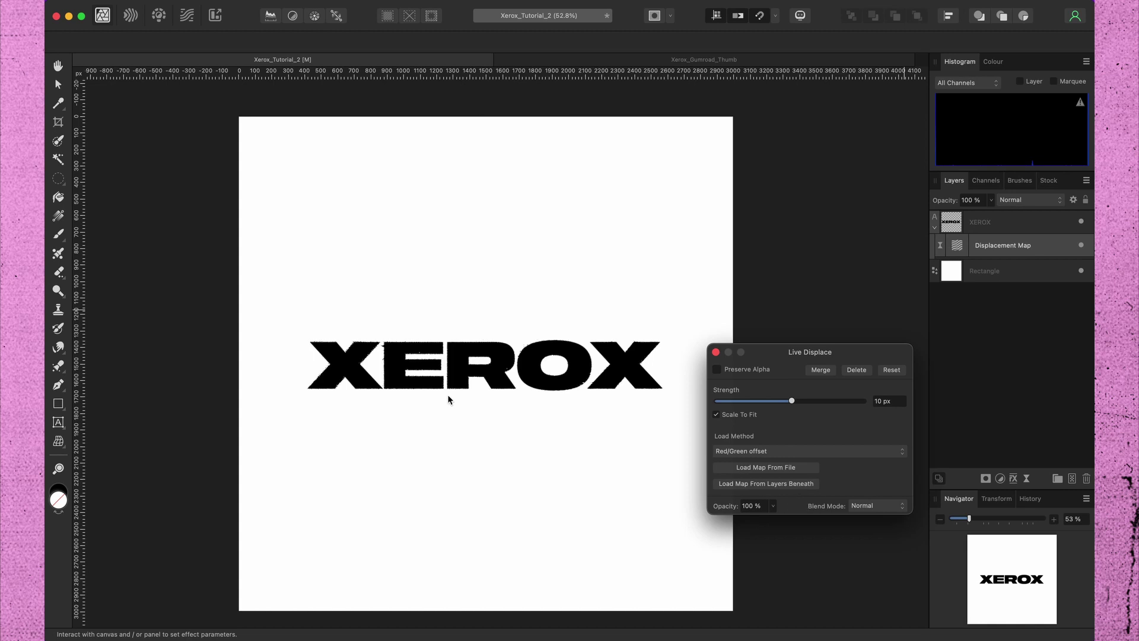
scroll(478, 362, "up", 5)
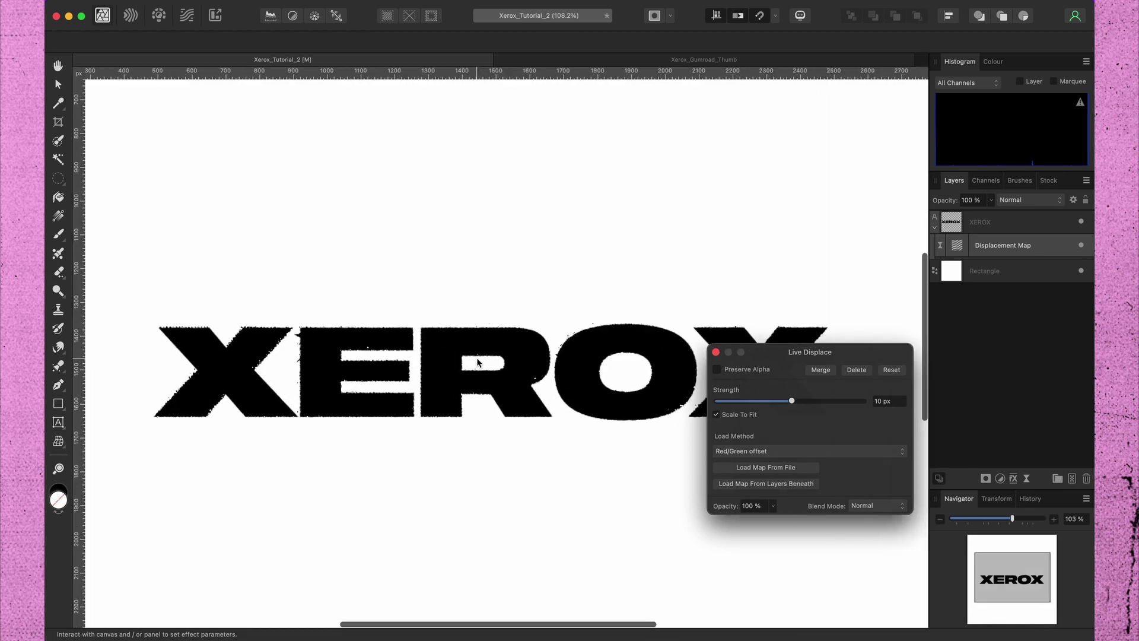
scroll(477, 362, "up", 1)
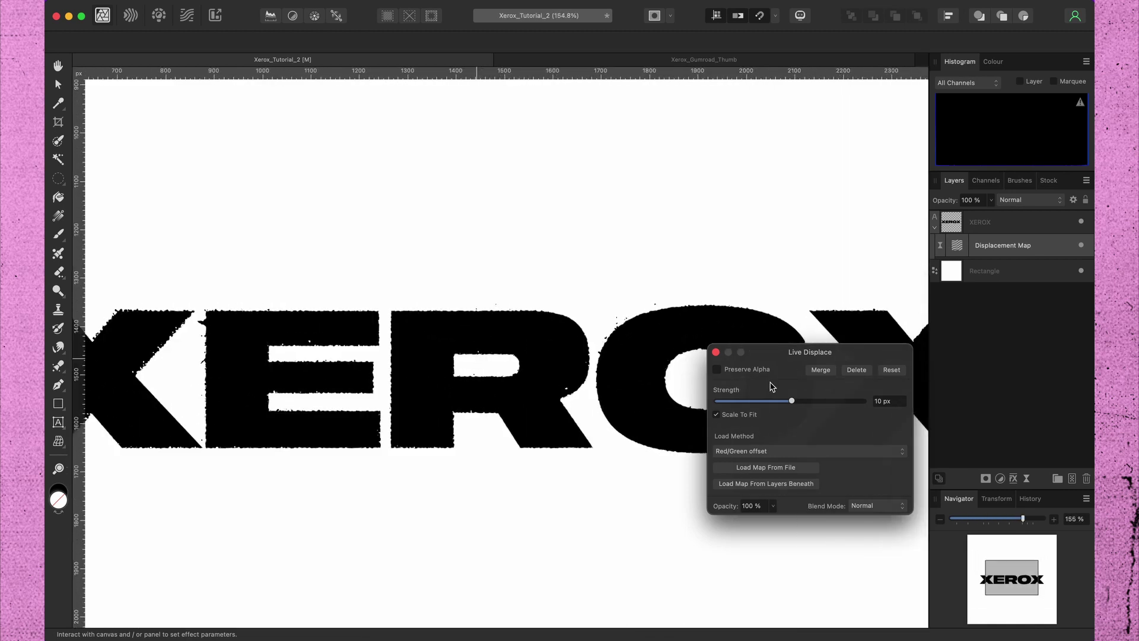
left_click_drag(795, 406, 795, 405)
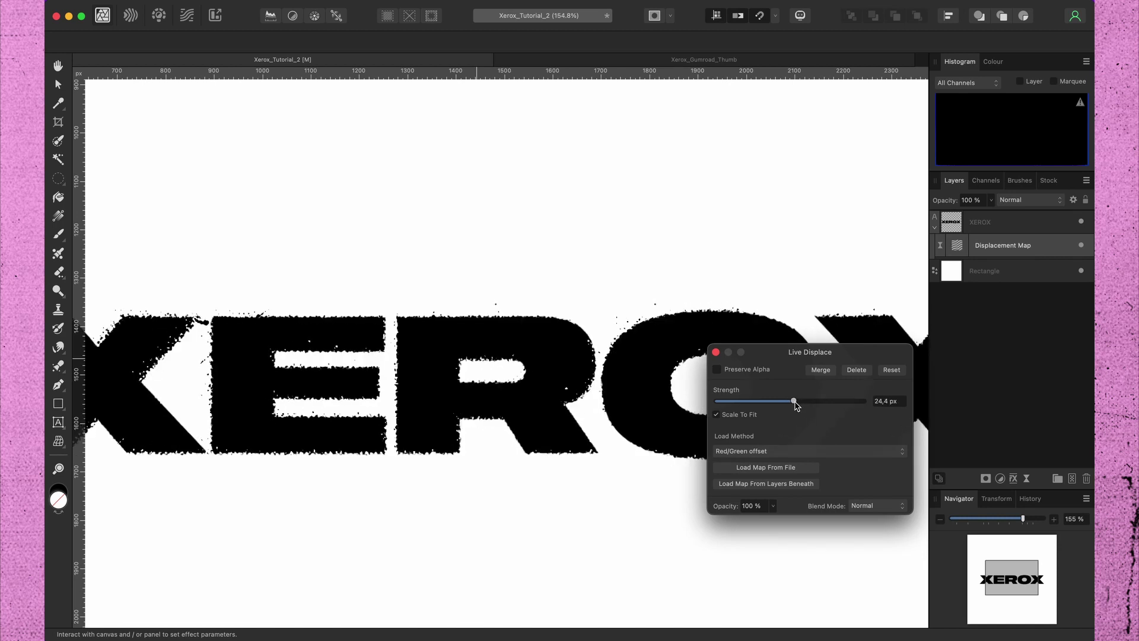
scroll(458, 381, "down", 5)
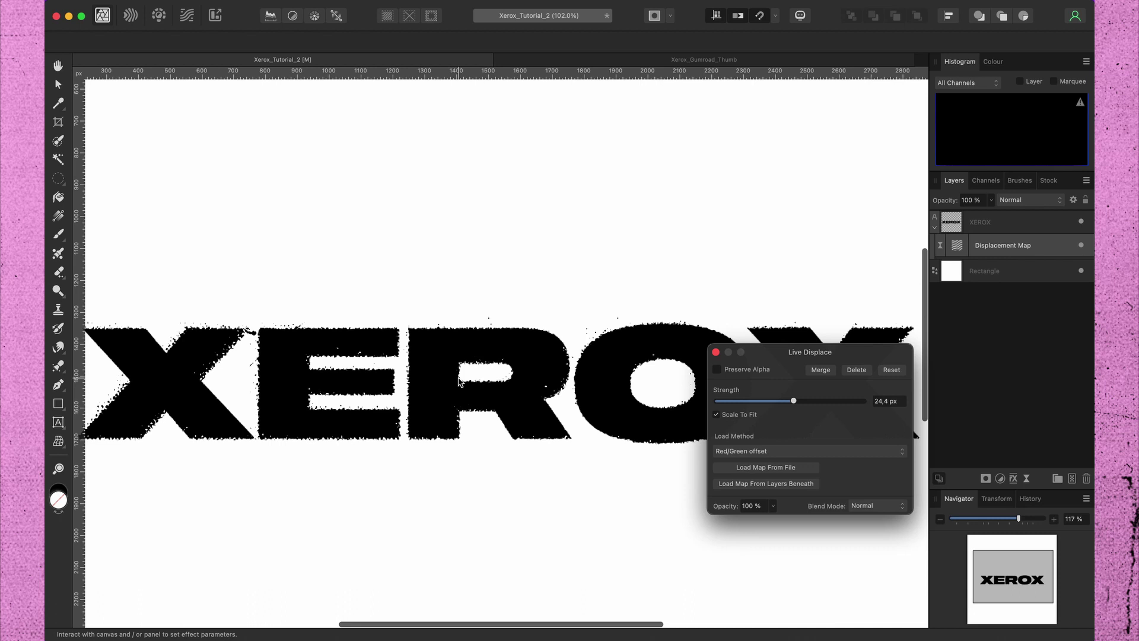
scroll(459, 380, "down", 2)
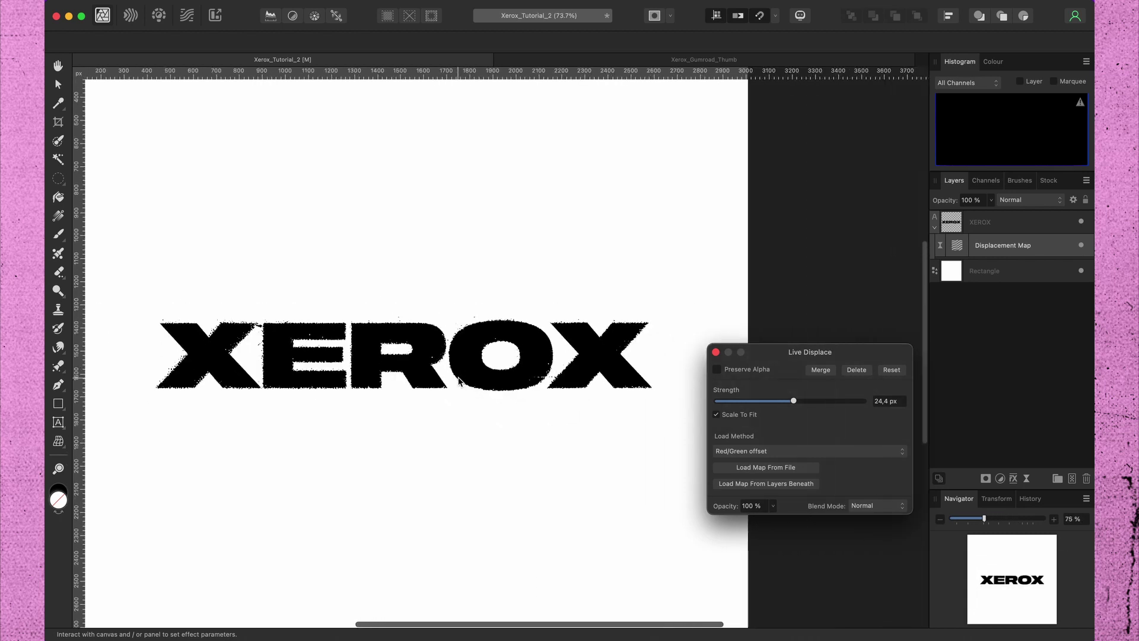
scroll(459, 380, "up", 4)
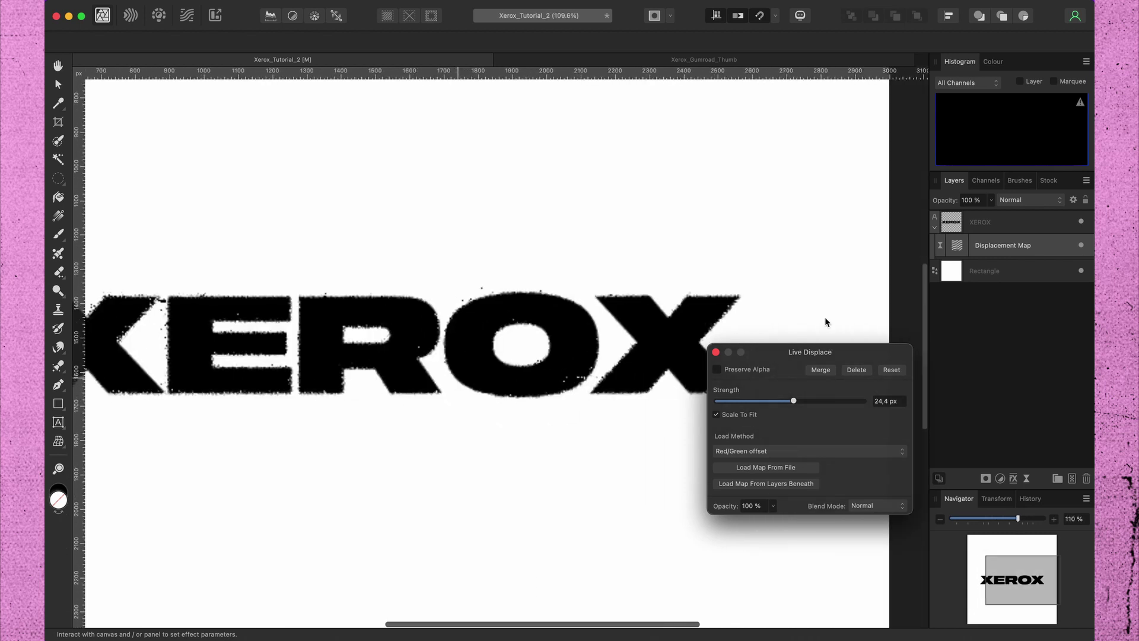
left_click(716, 353)
scroll(664, 340, "down", 4)
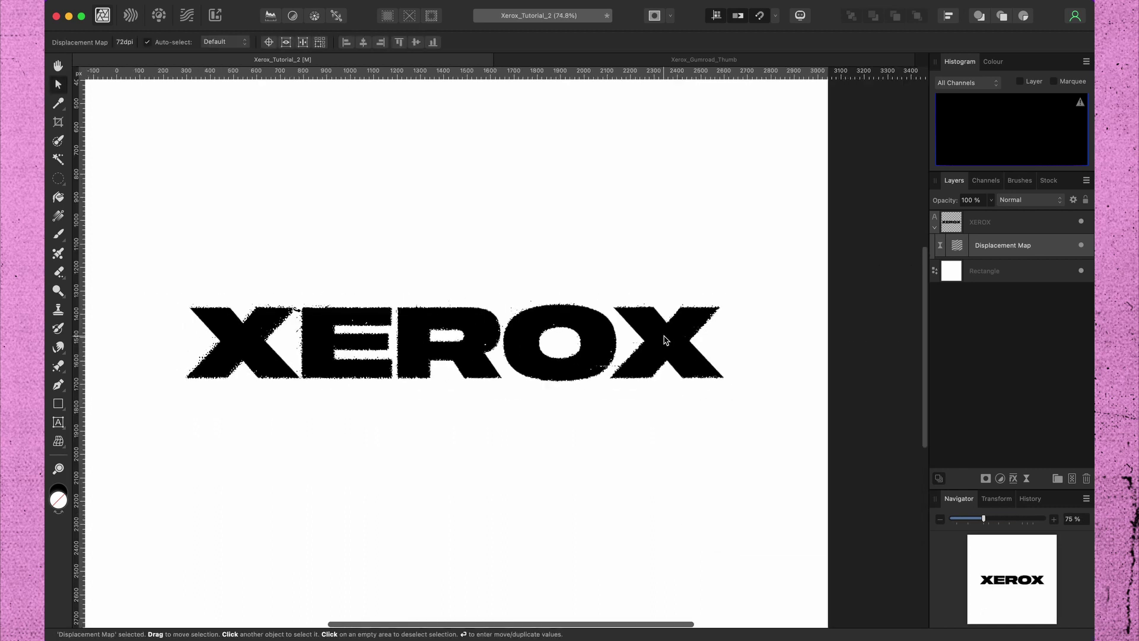
scroll(664, 340, "down", 1)
Place xerox_texture_3.jpg from the texture folder into the document
mouse_move(574, 627)
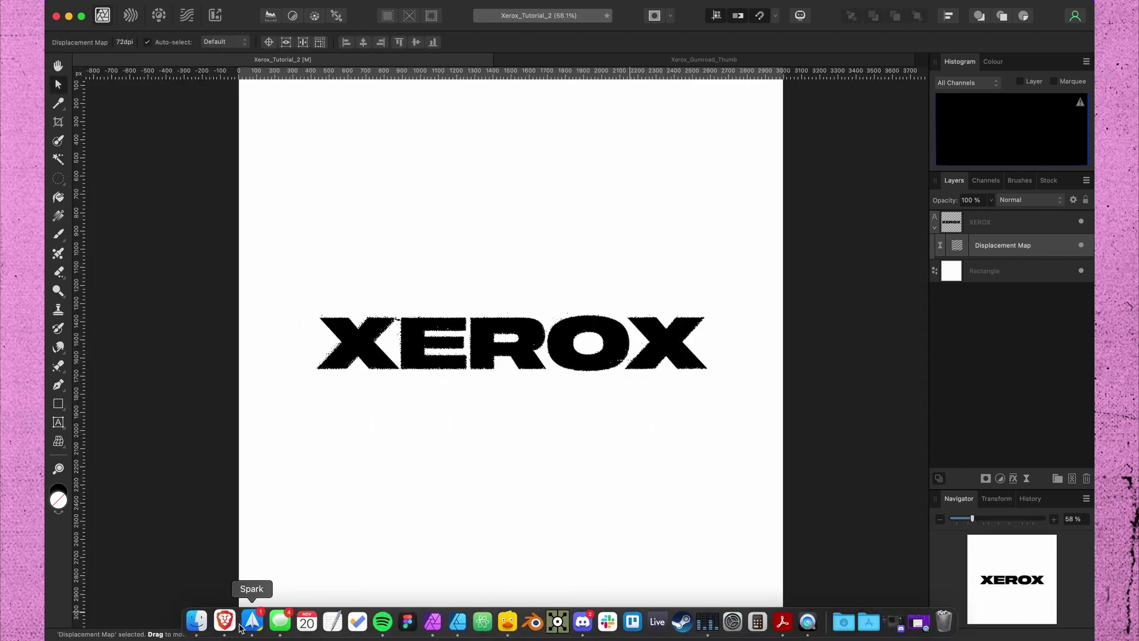
left_click(196, 622)
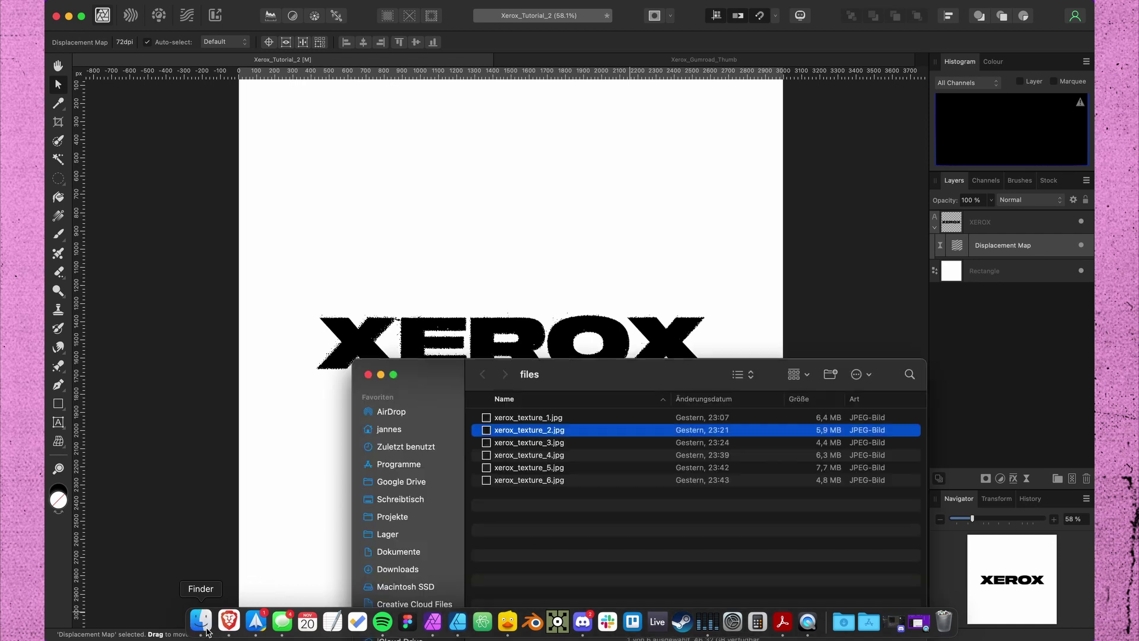
left_click(545, 442)
key("space")
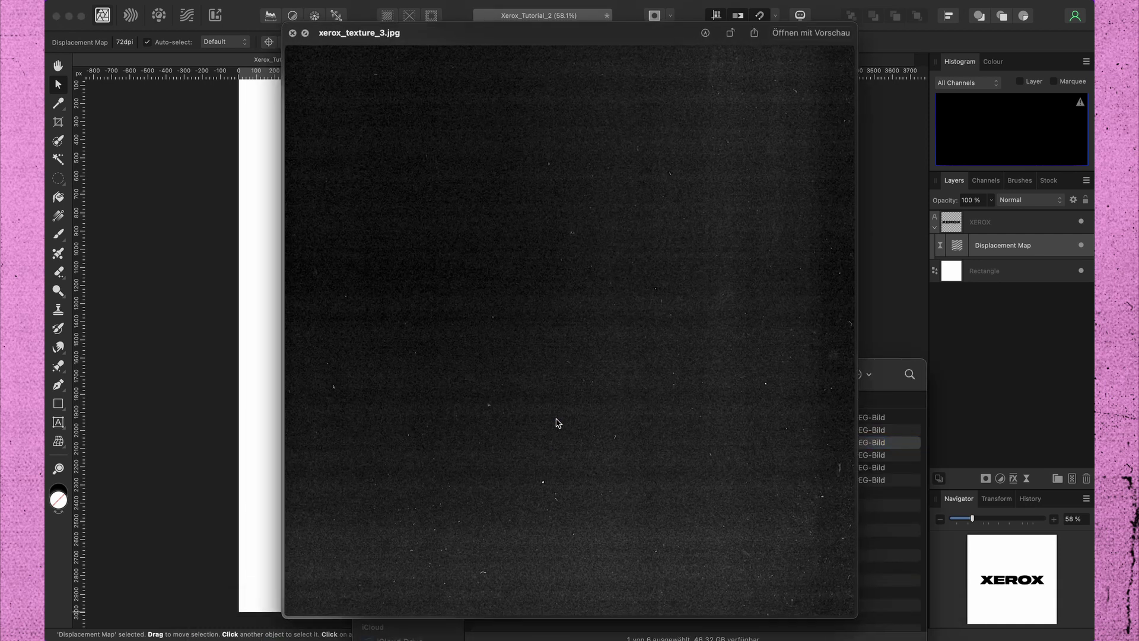
key("space")
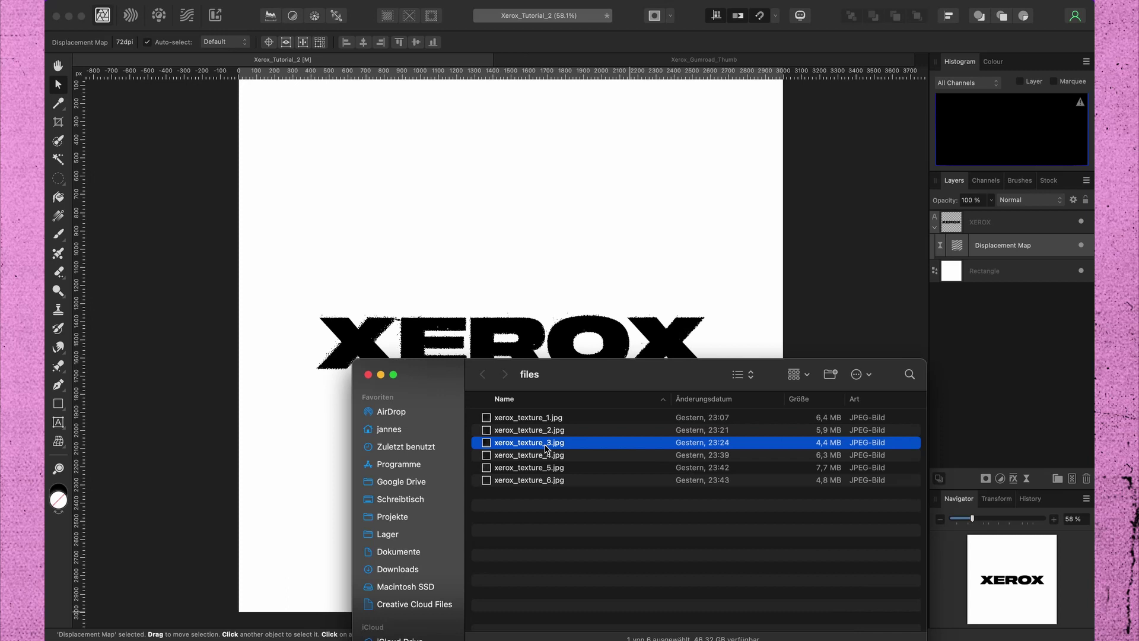
left_click_drag(546, 449, 504, 218)
left_click(415, 226)
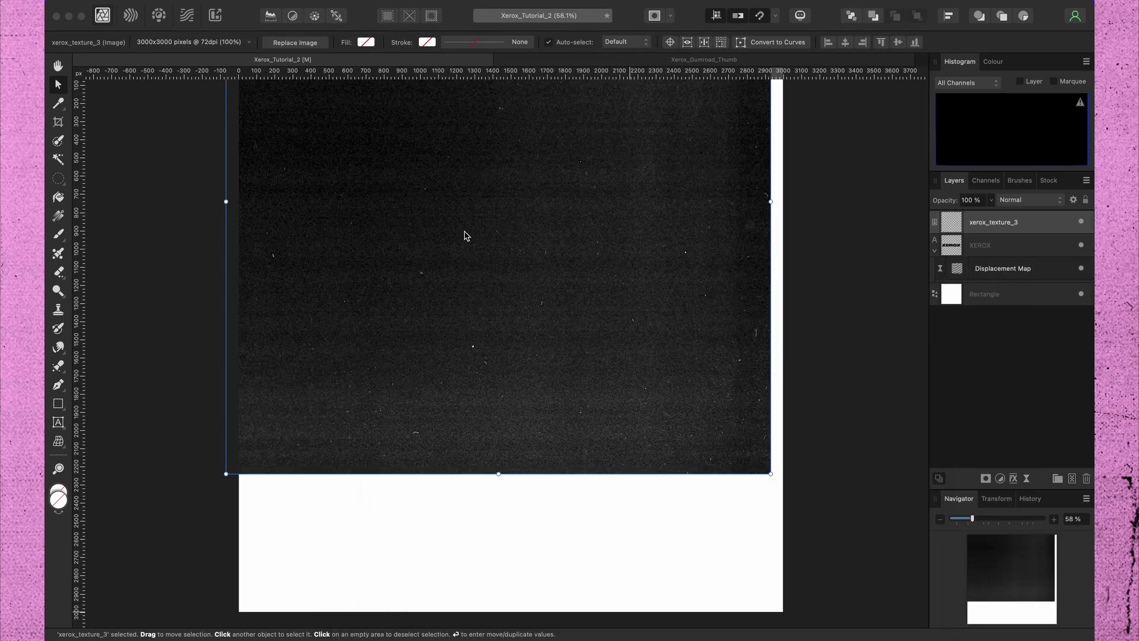
Make xerox_texture_3 cover the whole page and set its blend mode to Difference
key("super+0")
left_click_drag(464, 236, 528, 303)
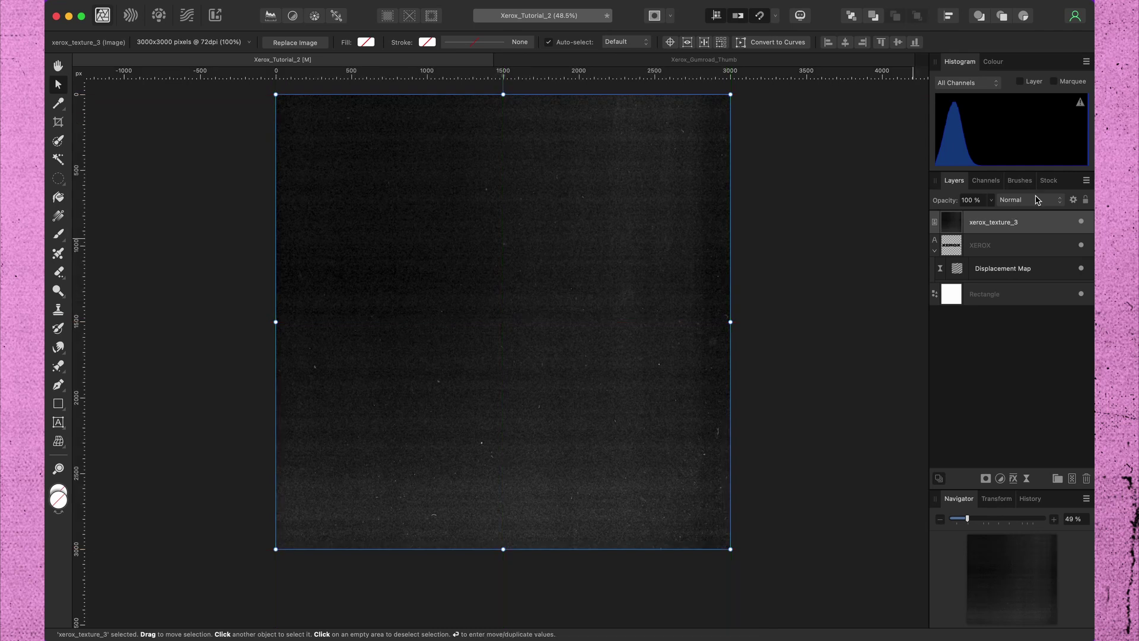
left_click(1038, 200)
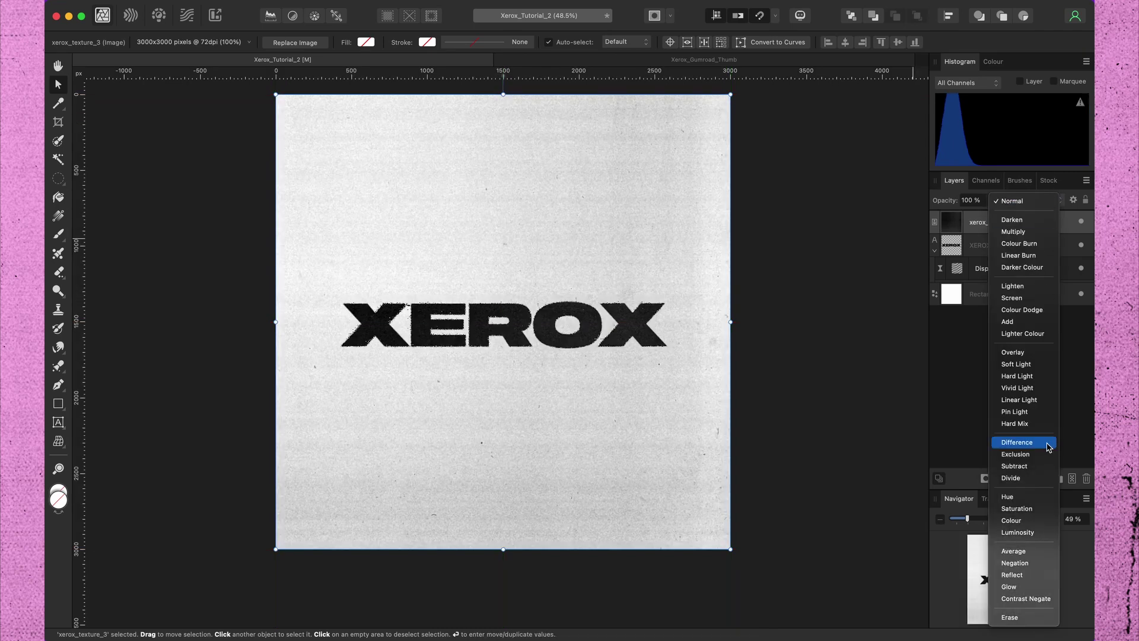
left_click(1035, 443)
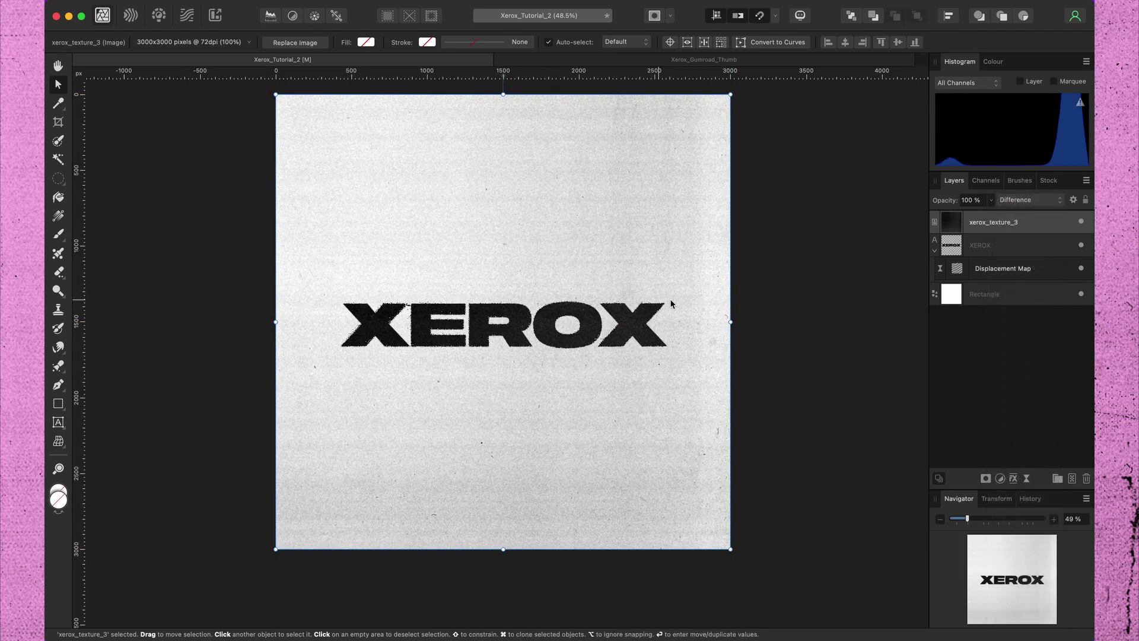
scroll(511, 346, "up", 3)
scroll(511, 346, "down", 4)
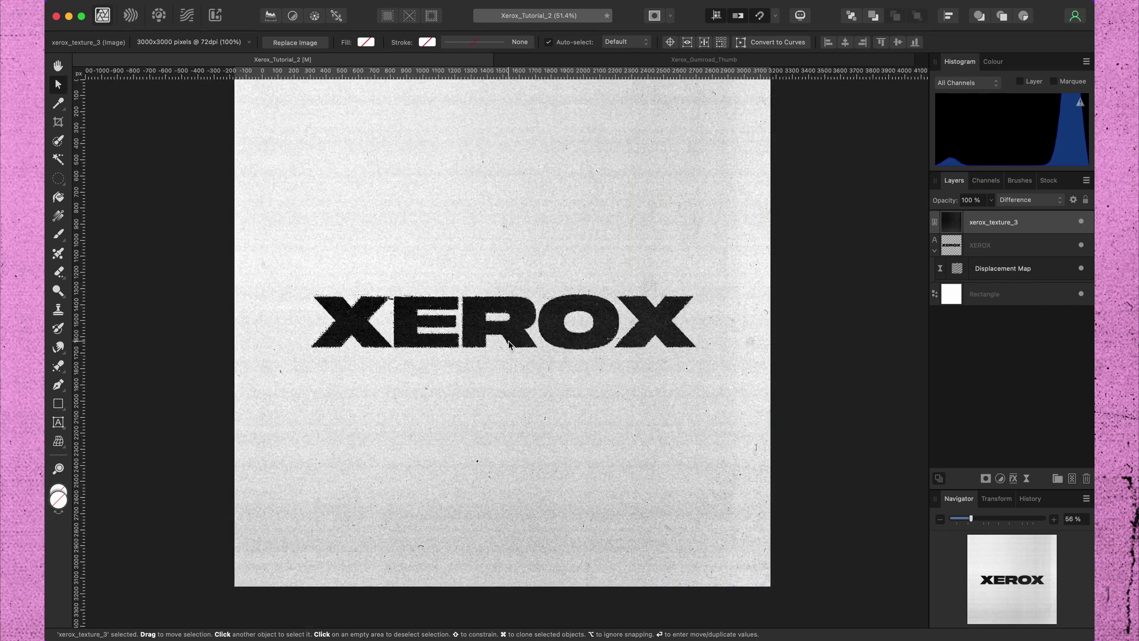
scroll(509, 344, "down", 1)
scroll(509, 344, "up", 2)
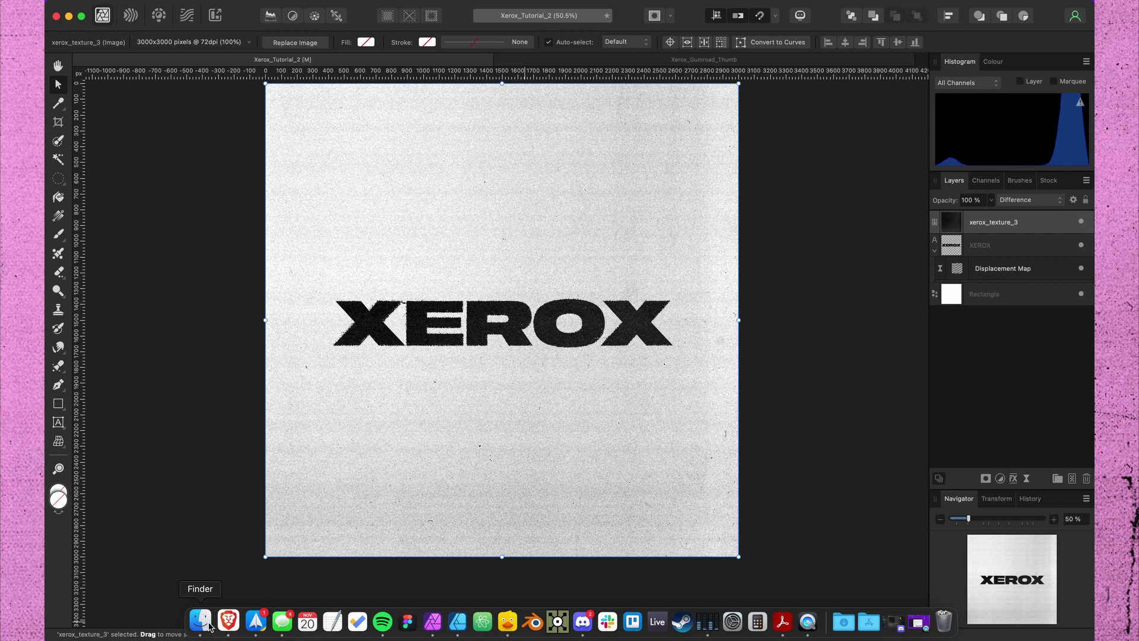
Place xerox_texture_2.jpg from the texture folder into the document
left_click(205, 623)
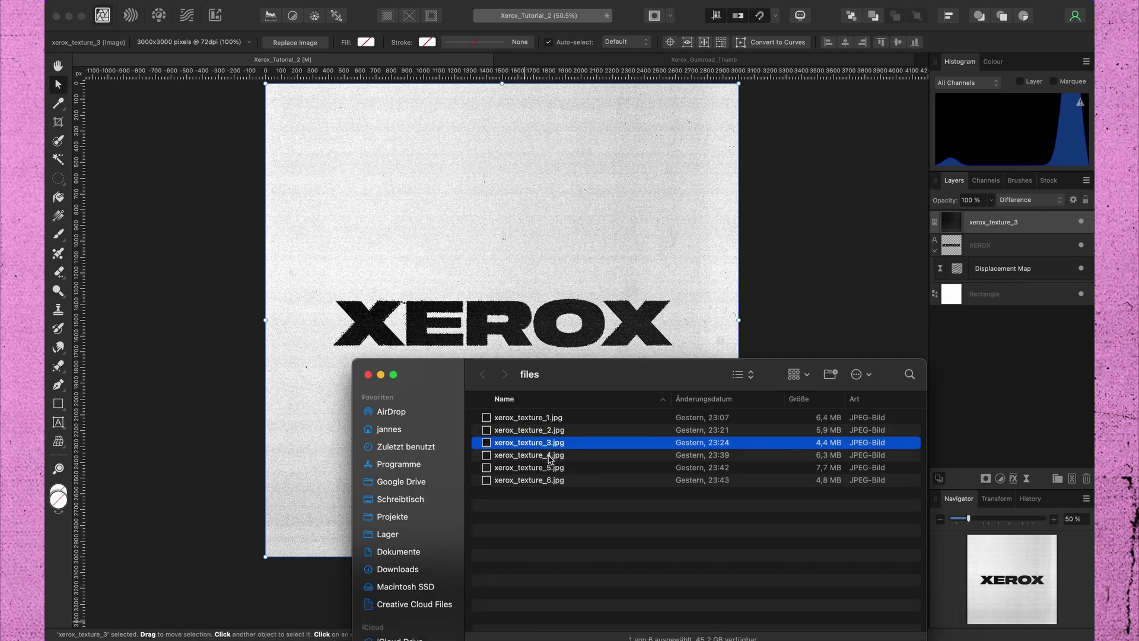
left_click(550, 434)
key("space")
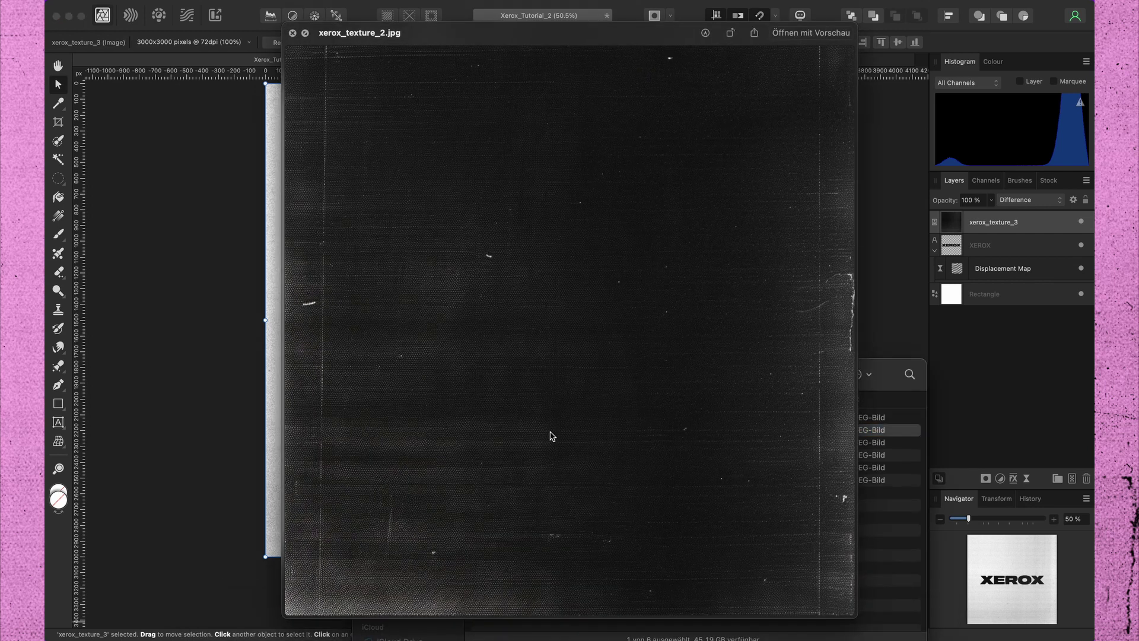
key("space")
left_click_drag(552, 434, 533, 248)
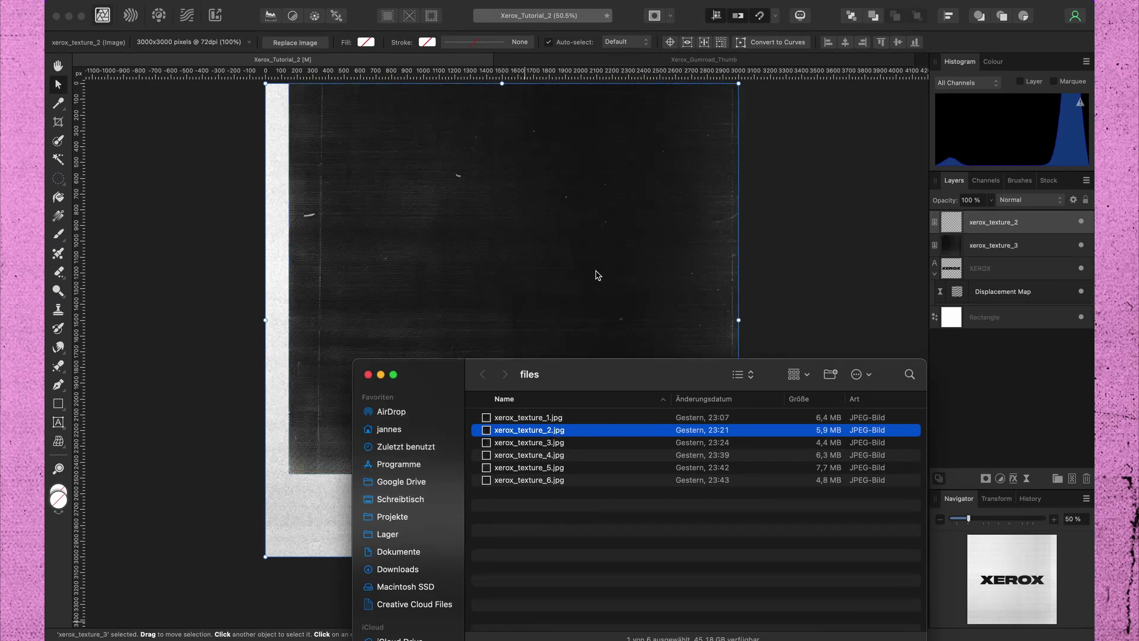
left_click(814, 284)
Align xerox_texture_2 to the document edges and set its blend mode to Difference
scroll(813, 287, "down", 2)
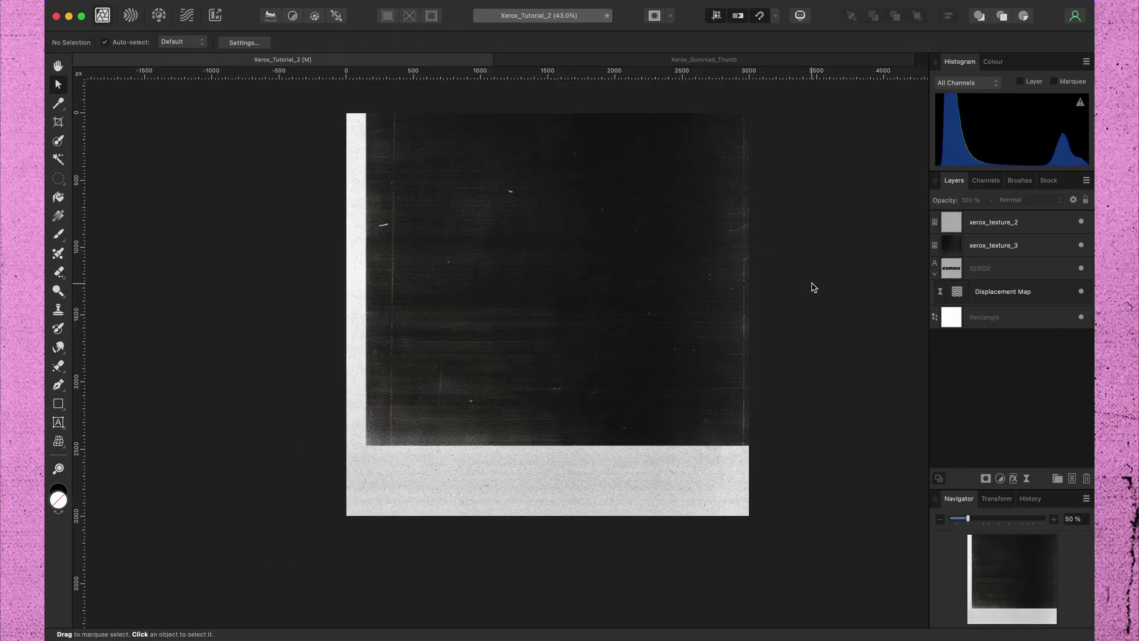
left_click(676, 266)
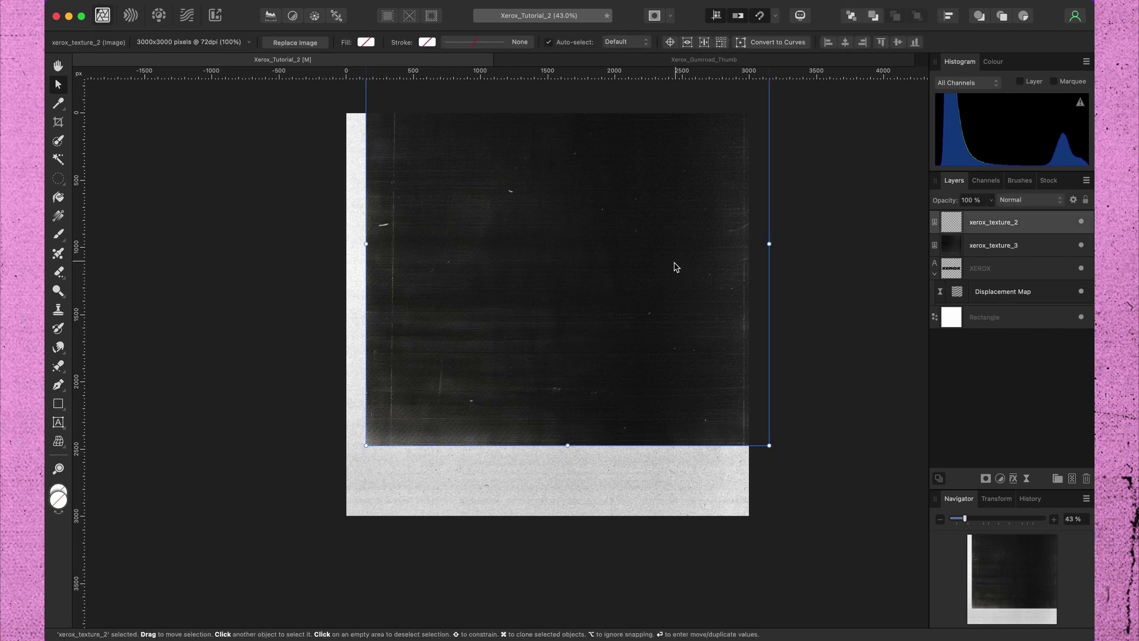
left_click_drag(674, 263, 656, 334)
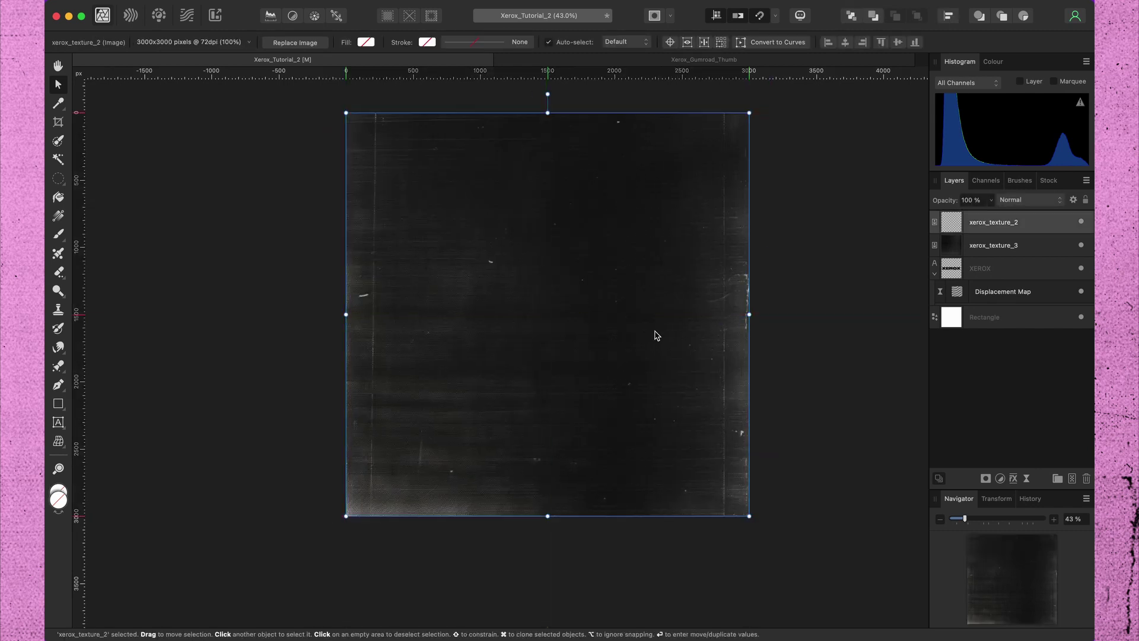
left_click(1035, 200)
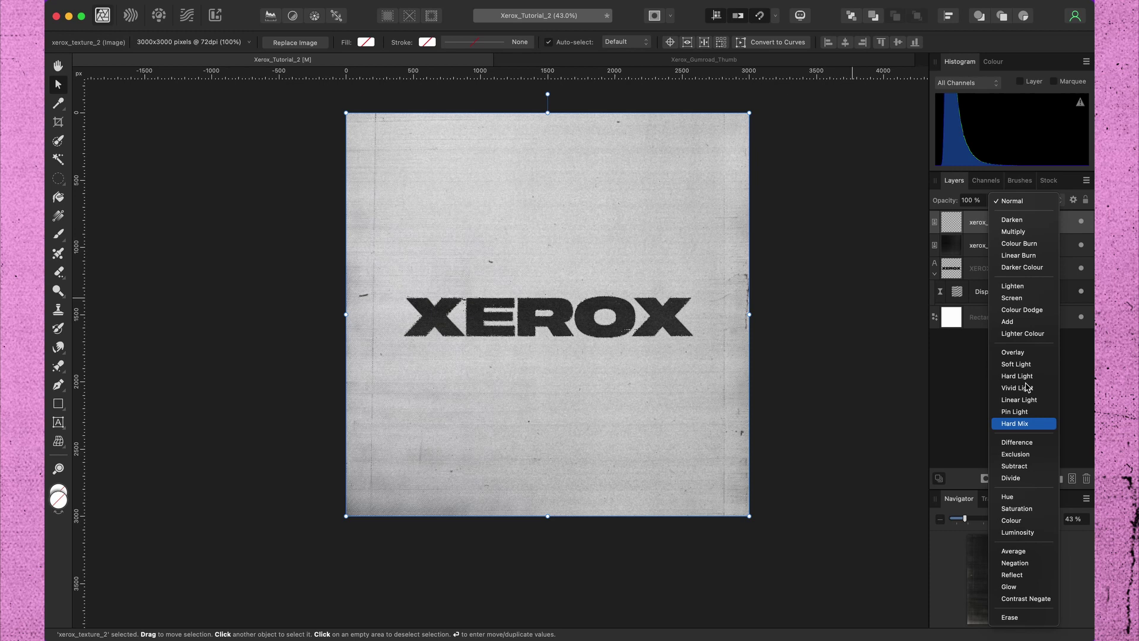
left_click(1017, 443)
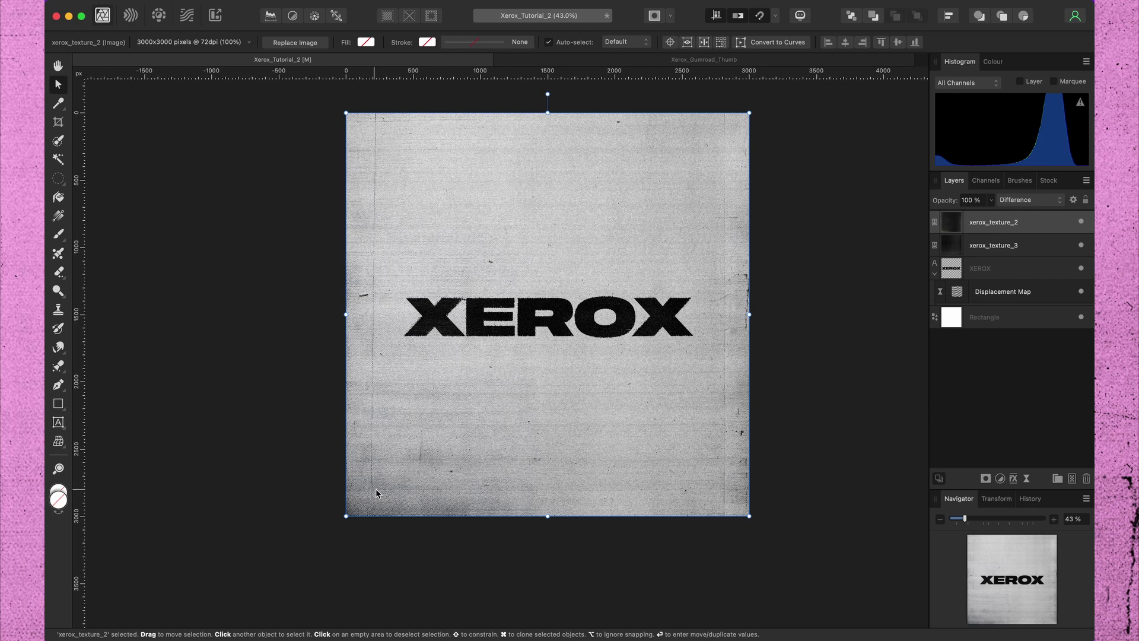
Add a Levels adjustment nested inside xerox_texture_2 with gamma raised to 1,454
left_click(1000, 479)
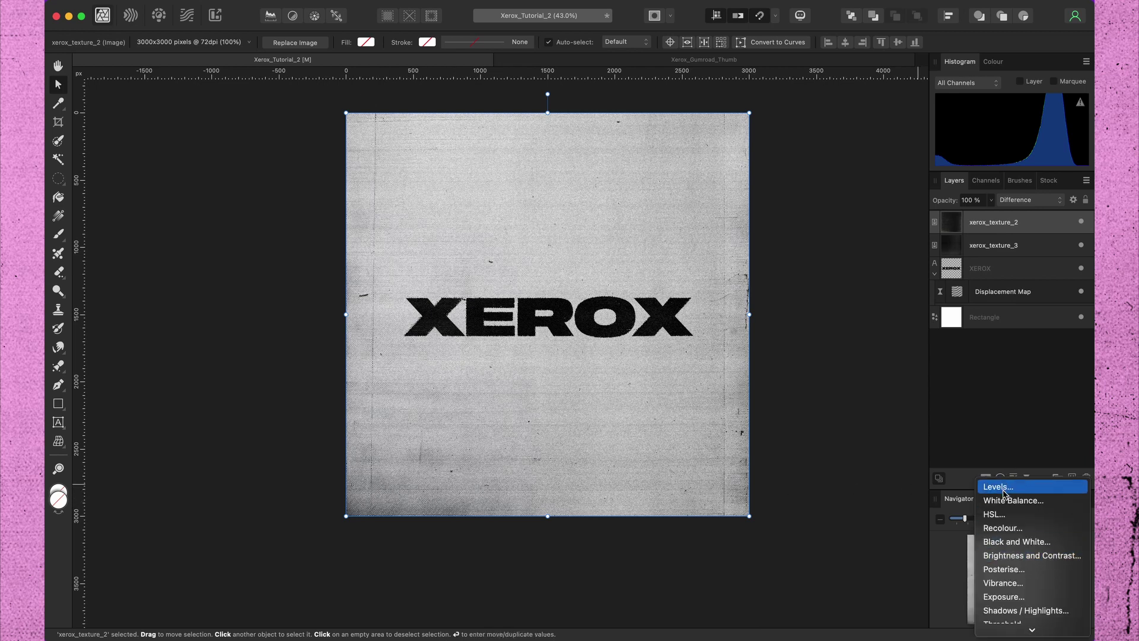
left_click(1003, 487)
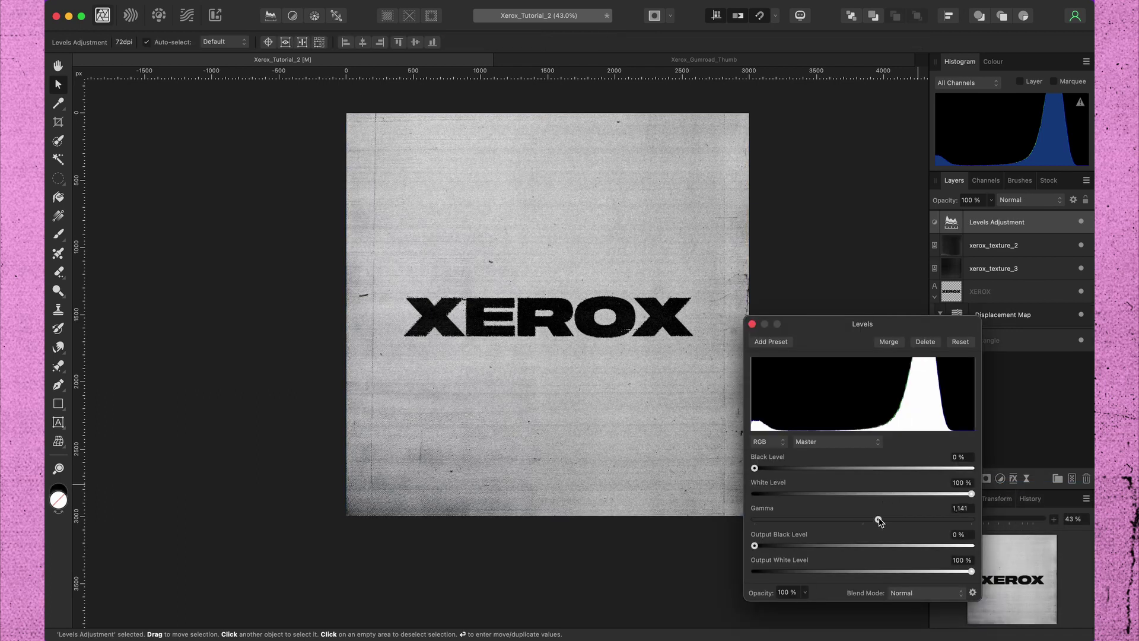
left_click_drag(884, 520, 895, 520)
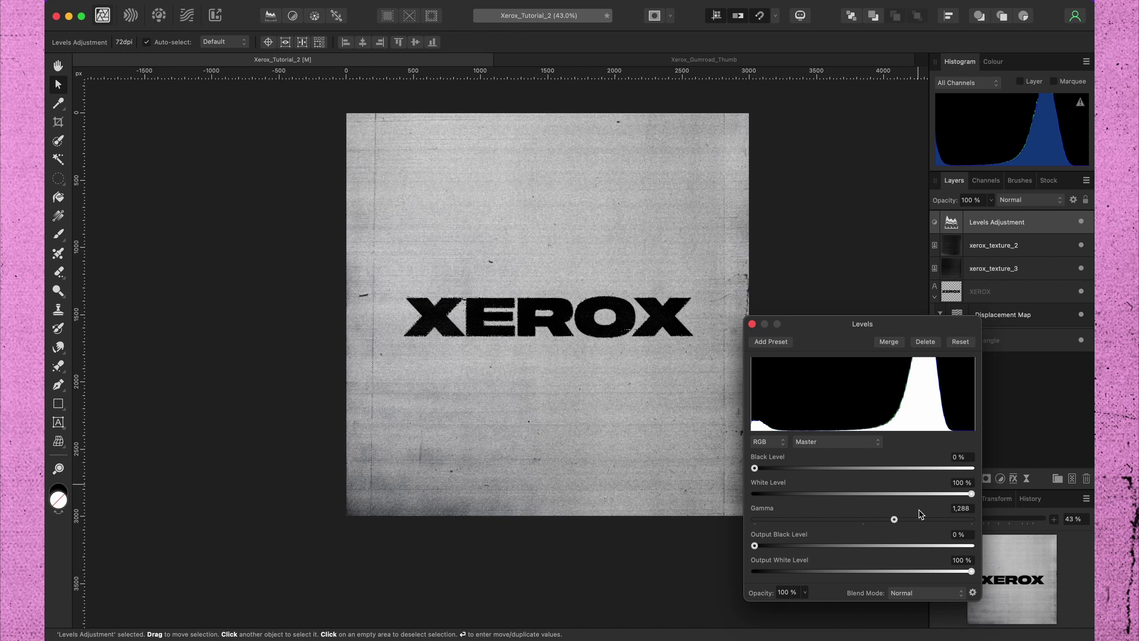
left_click_drag(896, 326, 782, 309)
left_click_drag(1002, 226, 1001, 247)
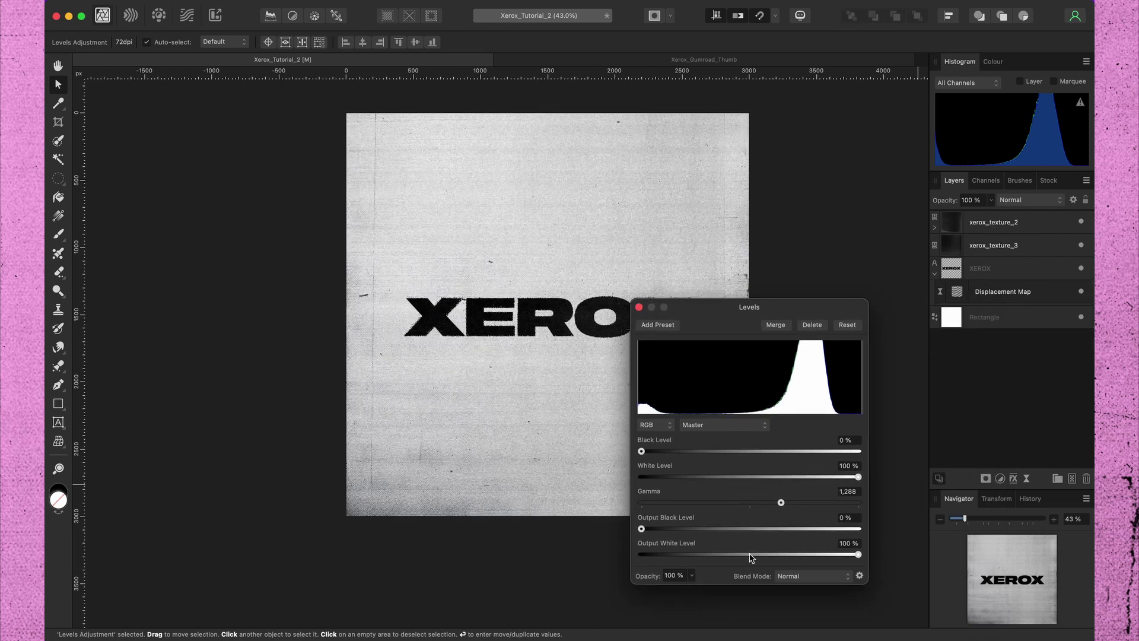
mouse_move(781, 503)
left_mouse_down()
mouse_move(858, 504)
mouse_move(801, 509)
left_mouse_up()
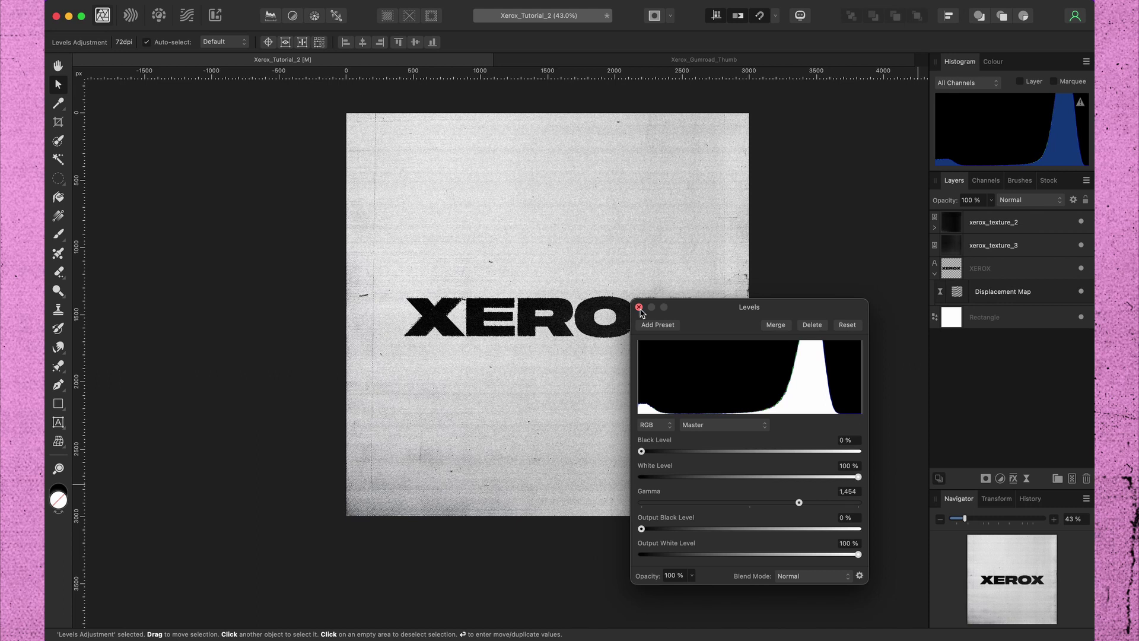
left_click(638, 307)
Draw a rectangle around the XEROX text and switch its corners to Rounded
left_click(819, 363)
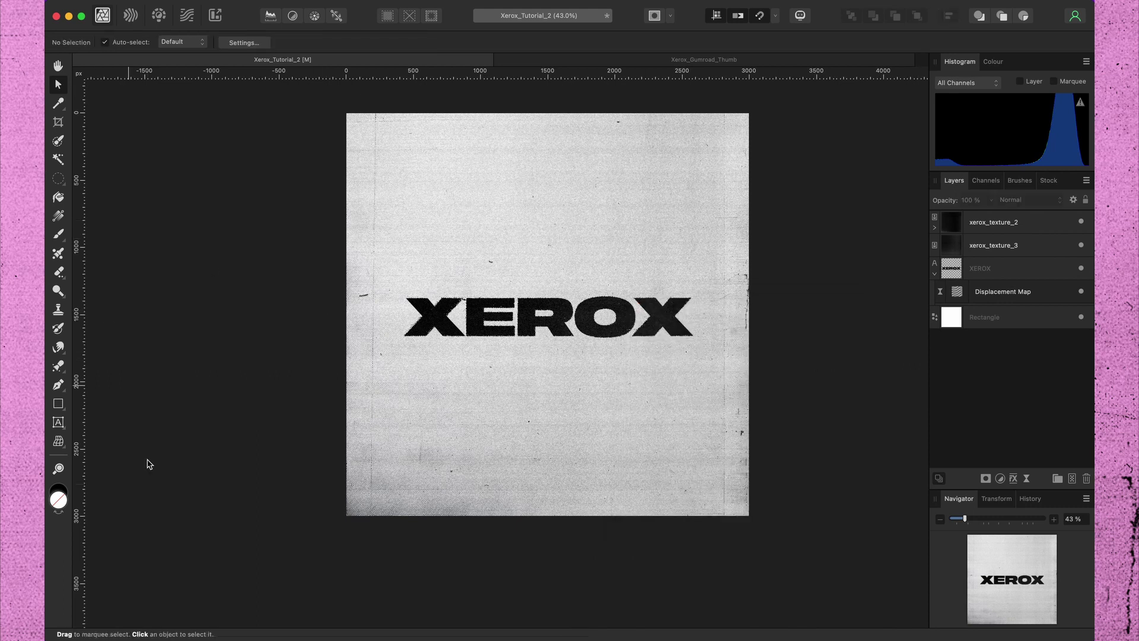
left_click(58, 404)
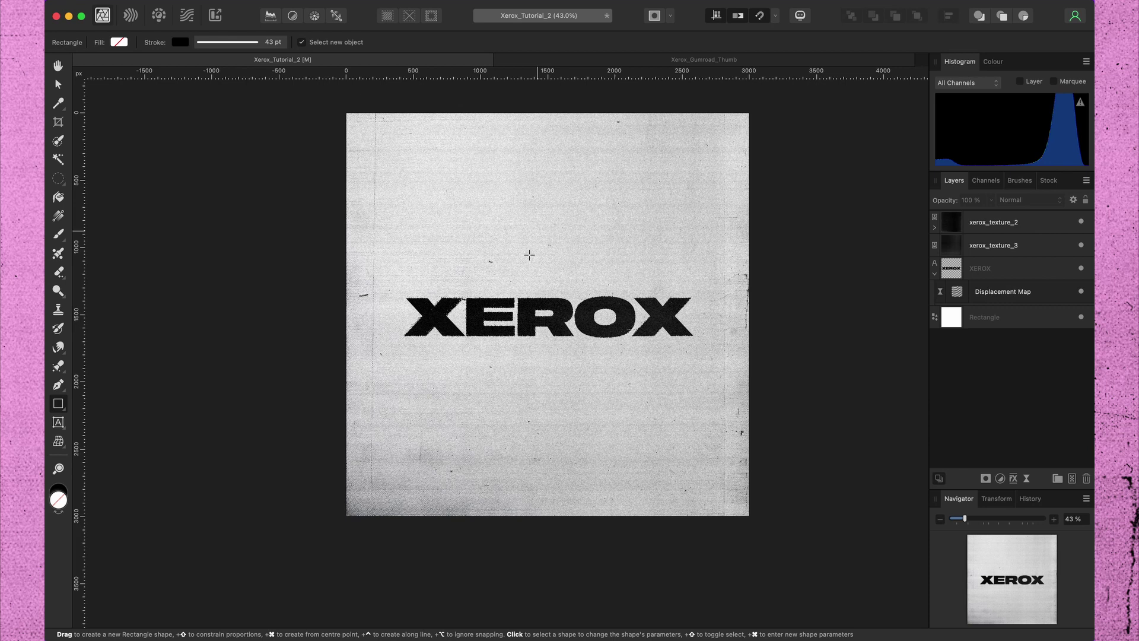
mouse_move(391, 271)
left_mouse_down()
mouse_move(611, 361)
mouse_move(715, 366)
left_mouse_up()
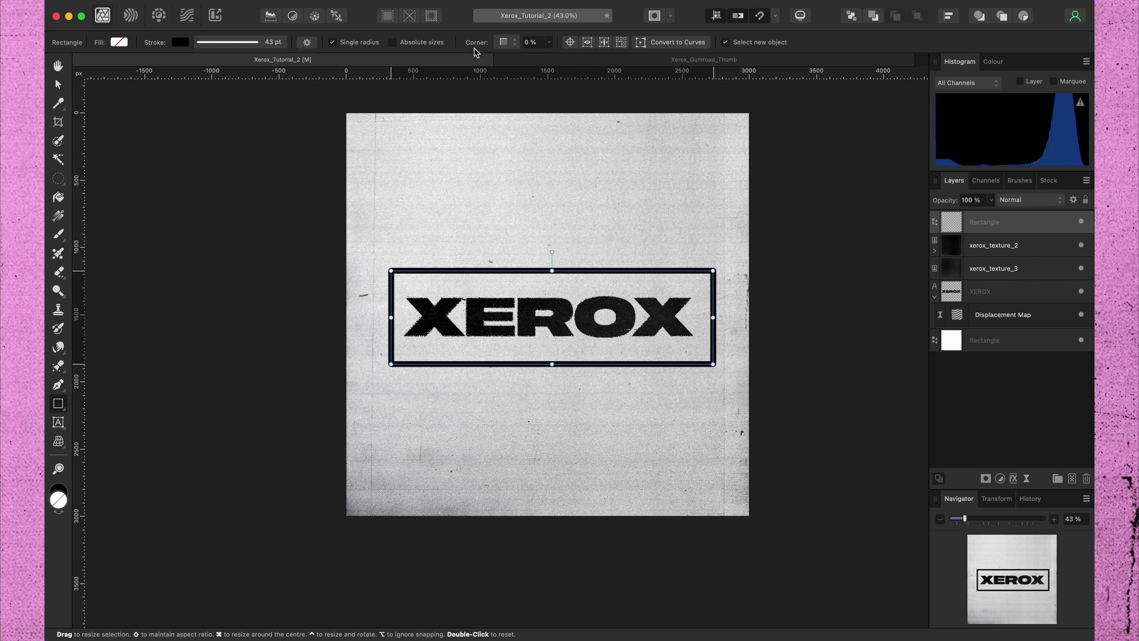
left_click(514, 45)
left_click(525, 56)
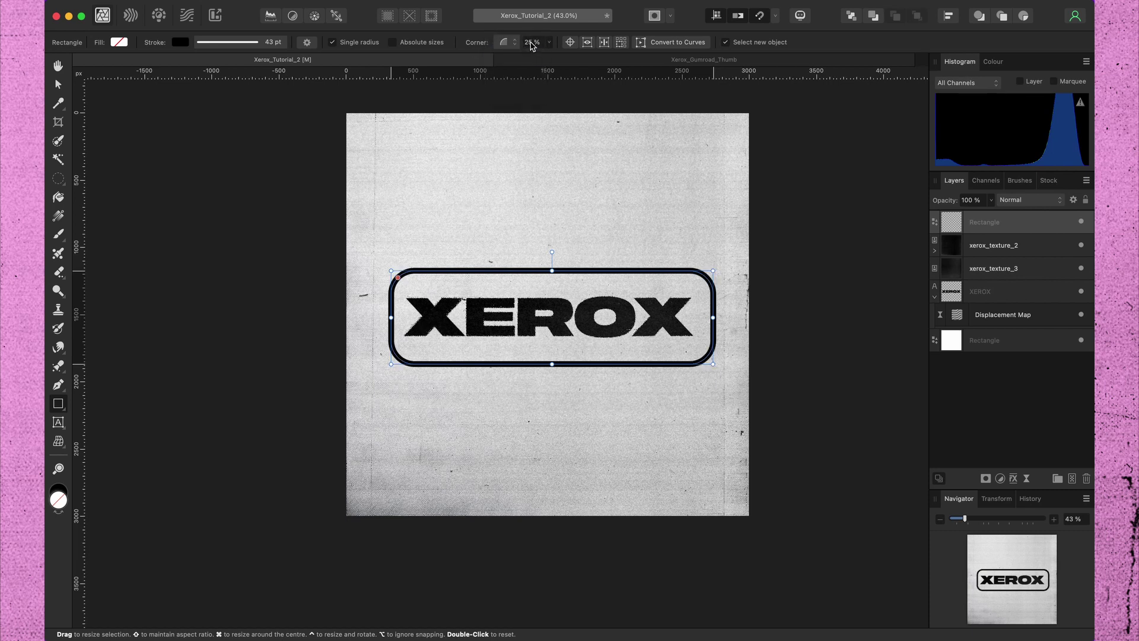
Set the corner radius to 15 % and centre the frame horizontally and vertically on the canvas
type("15")
key("Return")
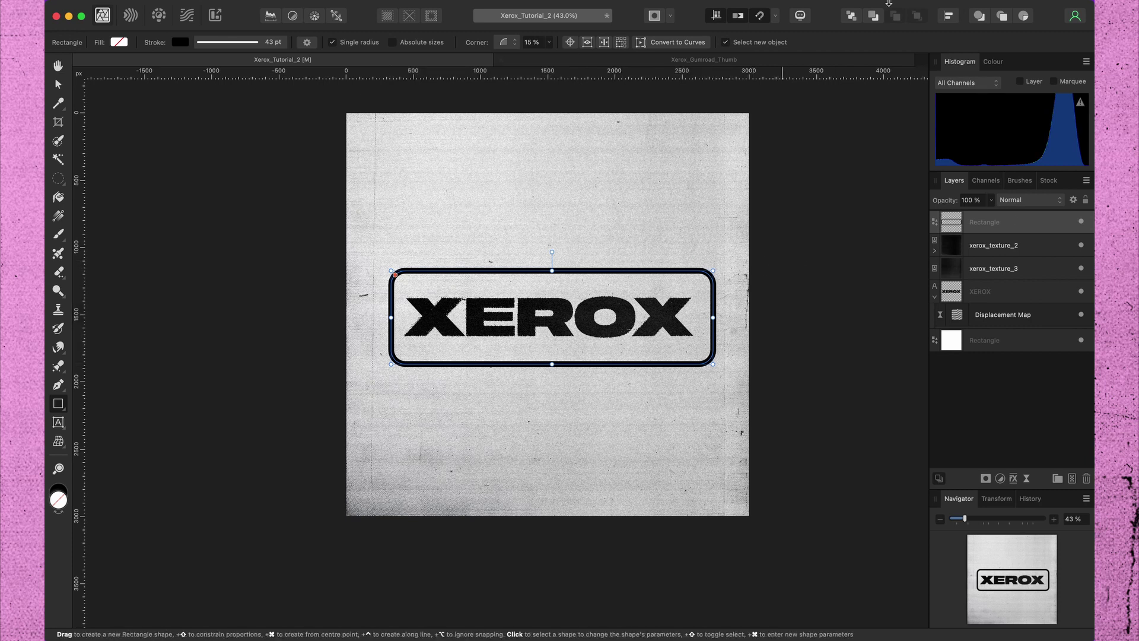
left_click(949, 22)
left_click(971, 54)
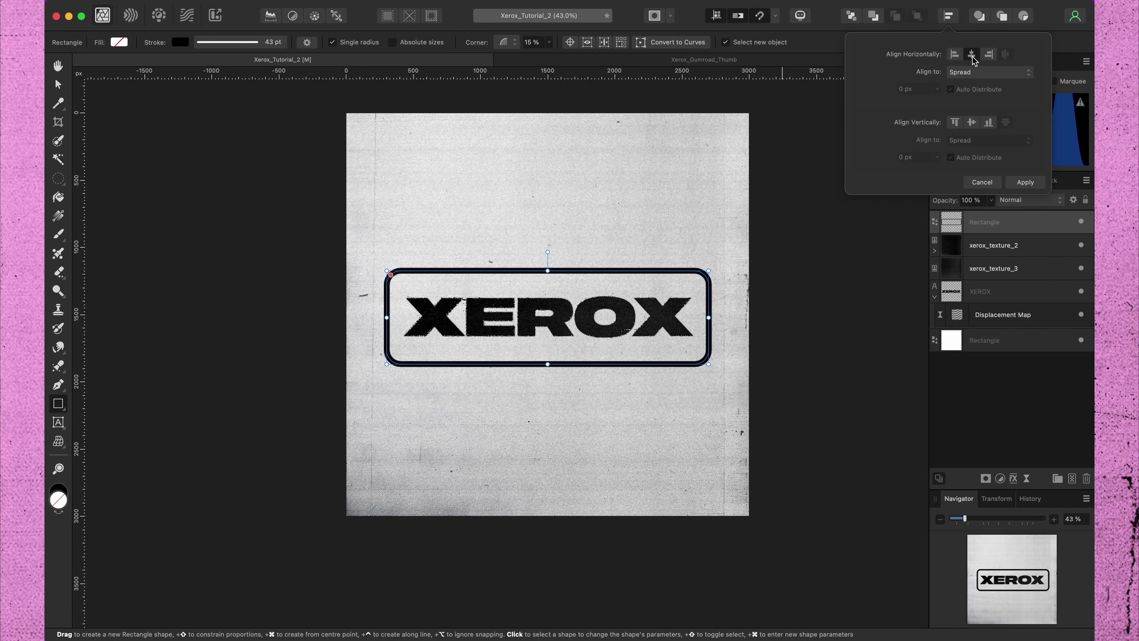
left_click(972, 121)
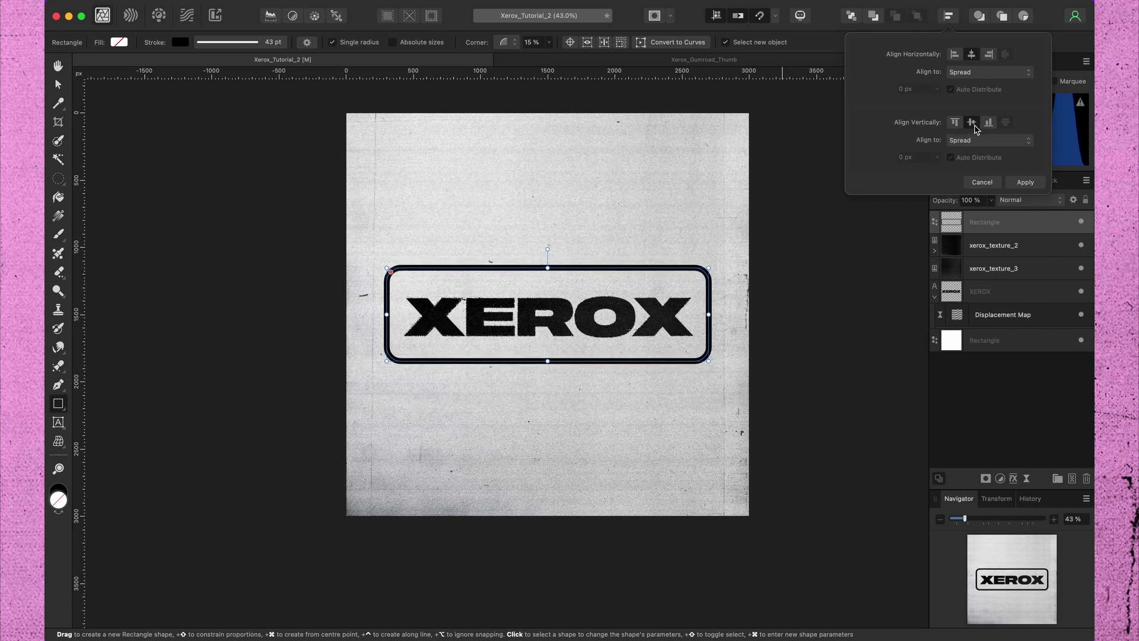
left_click(1015, 414)
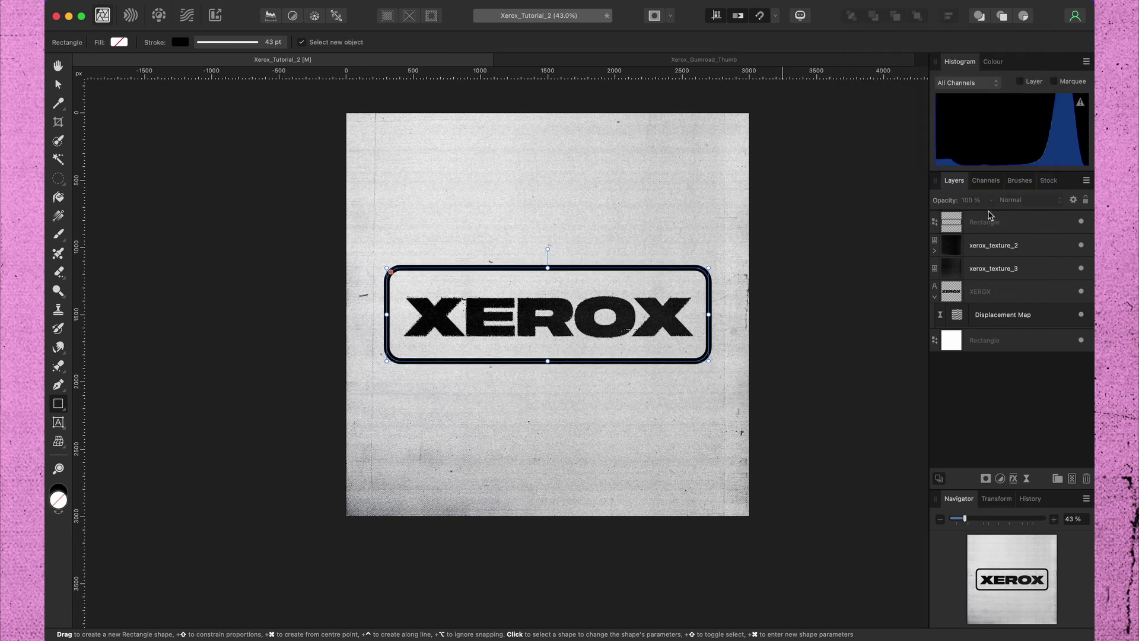
Put the rounded frame in a new group and paste a copy of the Displacement Map into it
left_click(1060, 479)
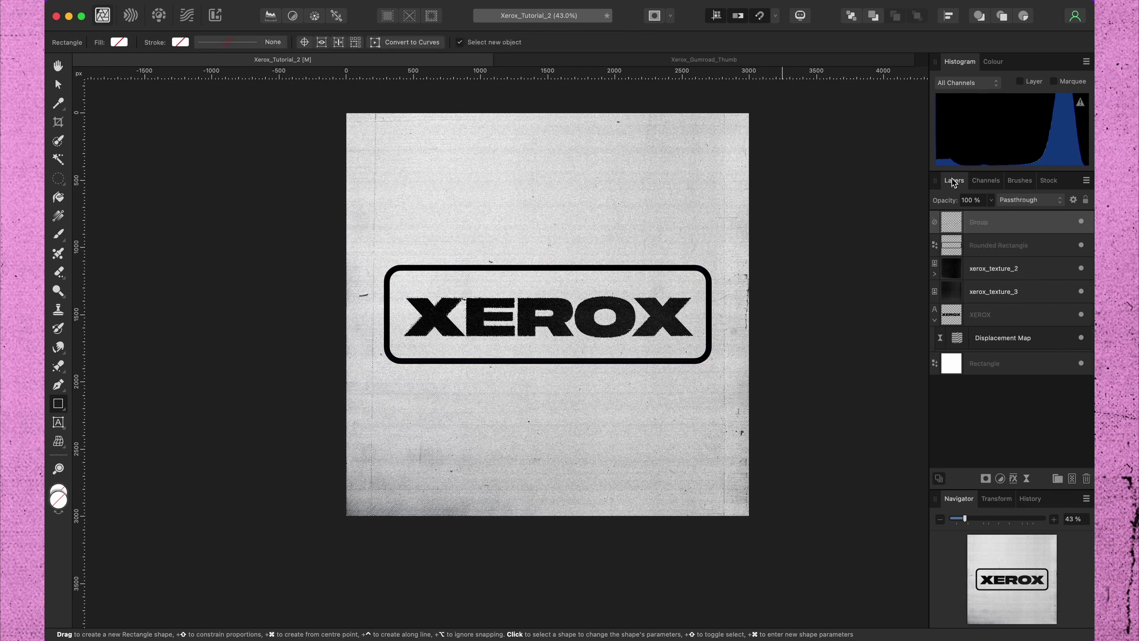
left_click_drag(989, 245, 995, 222)
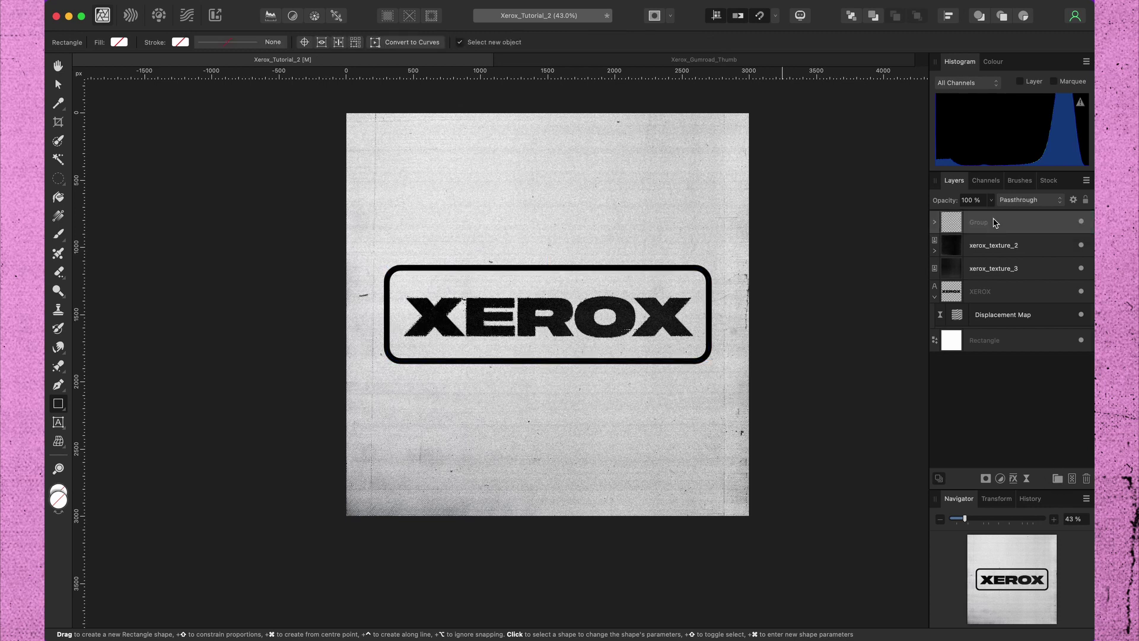
left_click(997, 319)
right_click(973, 318)
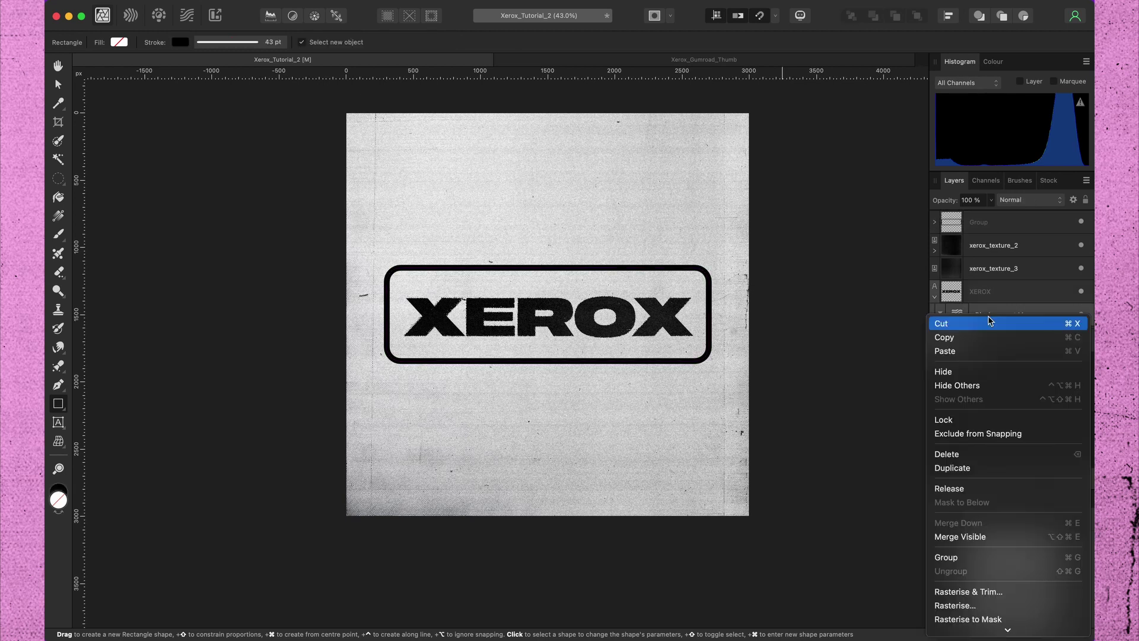
left_click(957, 338)
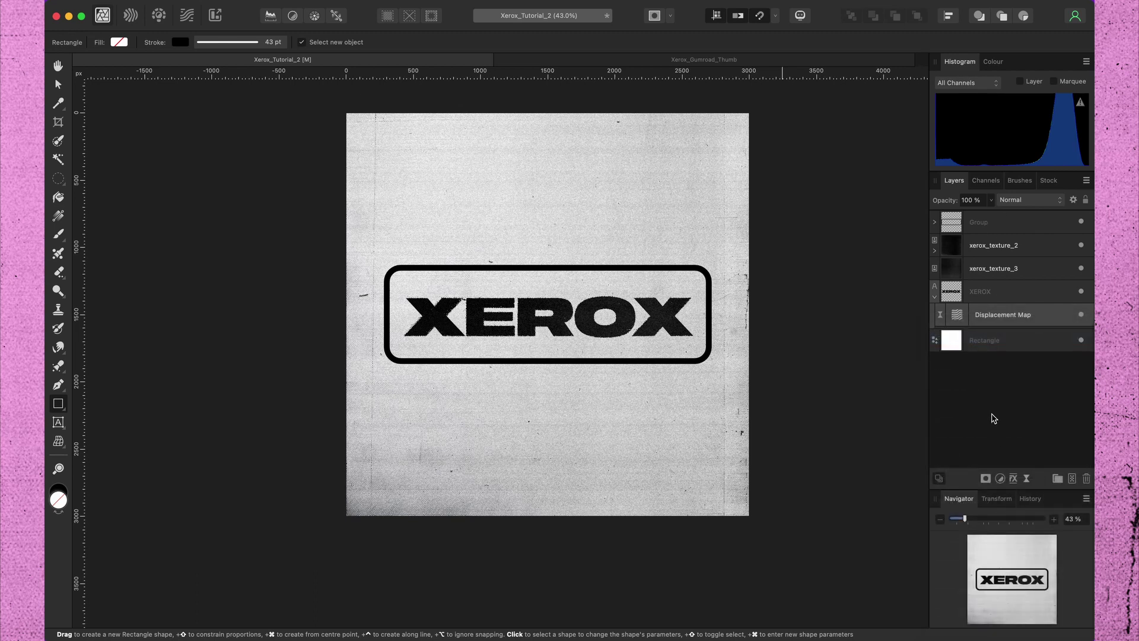
right_click(981, 224)
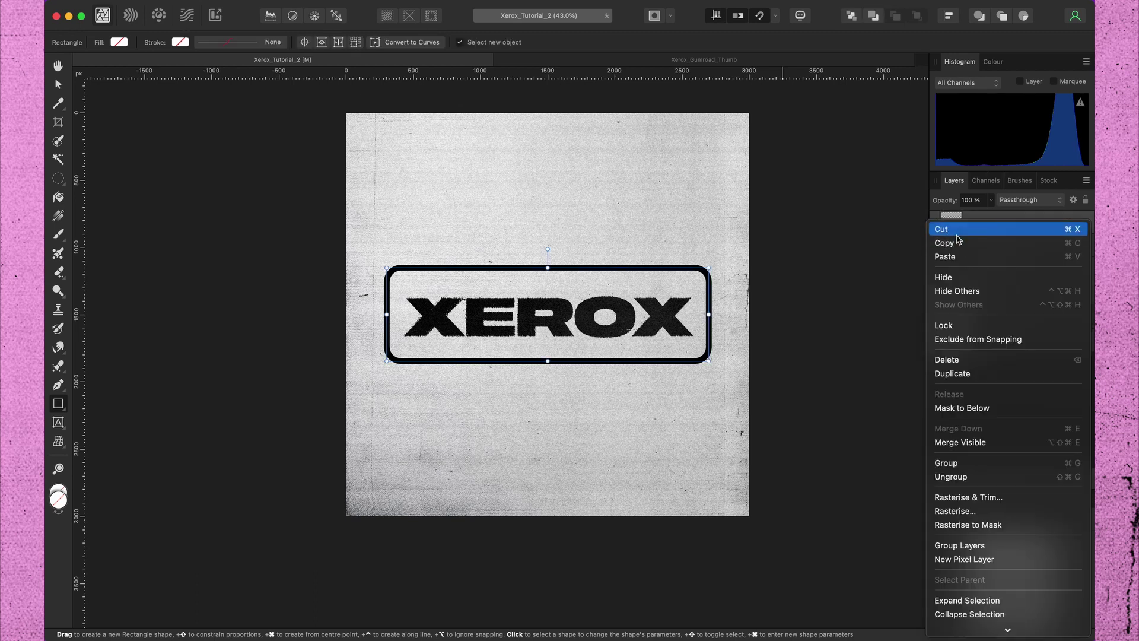
left_click(961, 259)
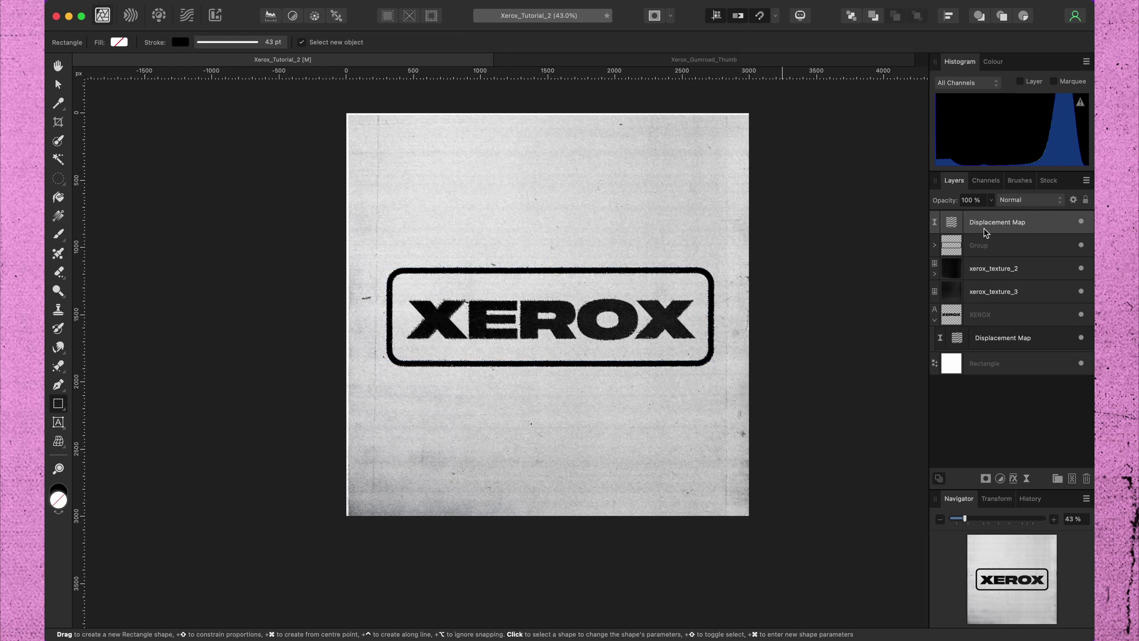
left_click_drag(988, 230, 982, 251)
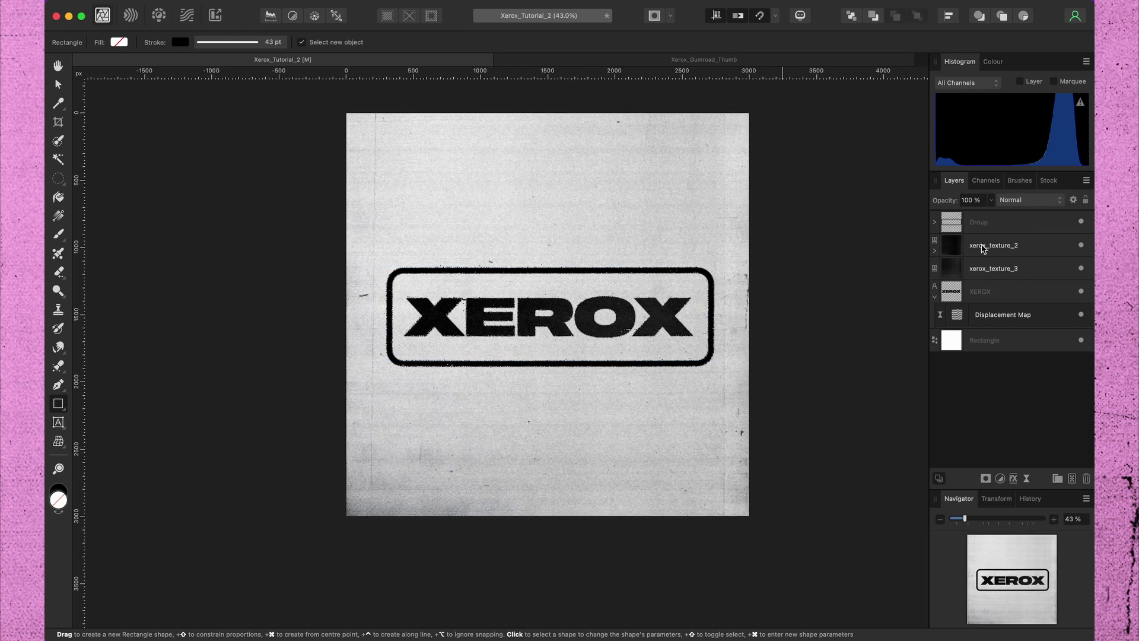
Zoom in on the logo and select the XEROX text layer
scroll(528, 270, "up", 5)
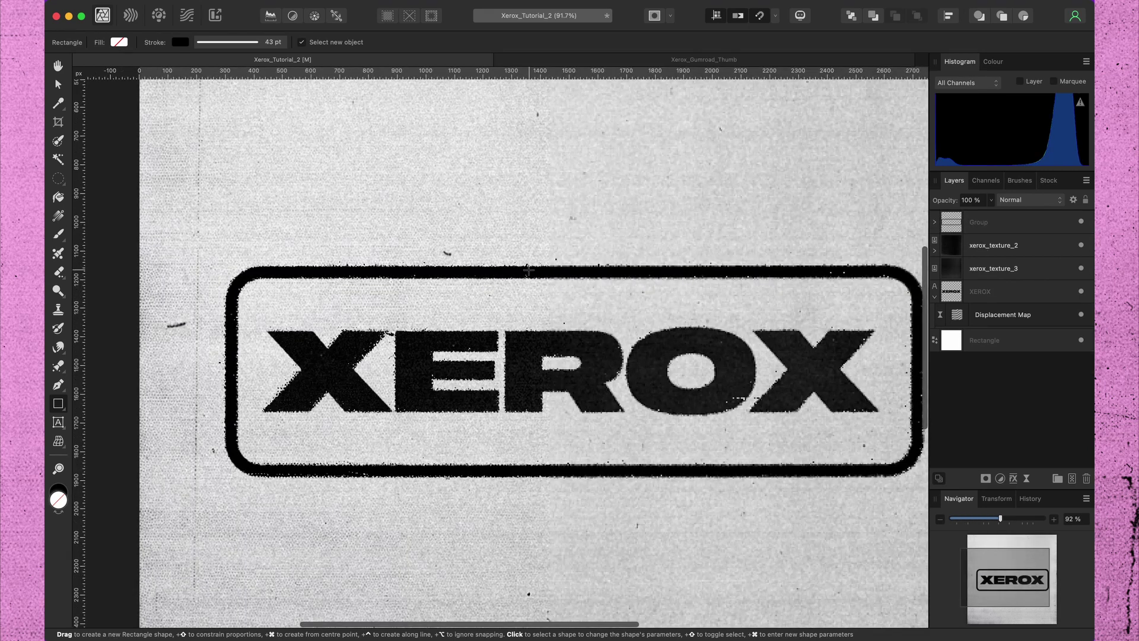
scroll(528, 269, "up", 3)
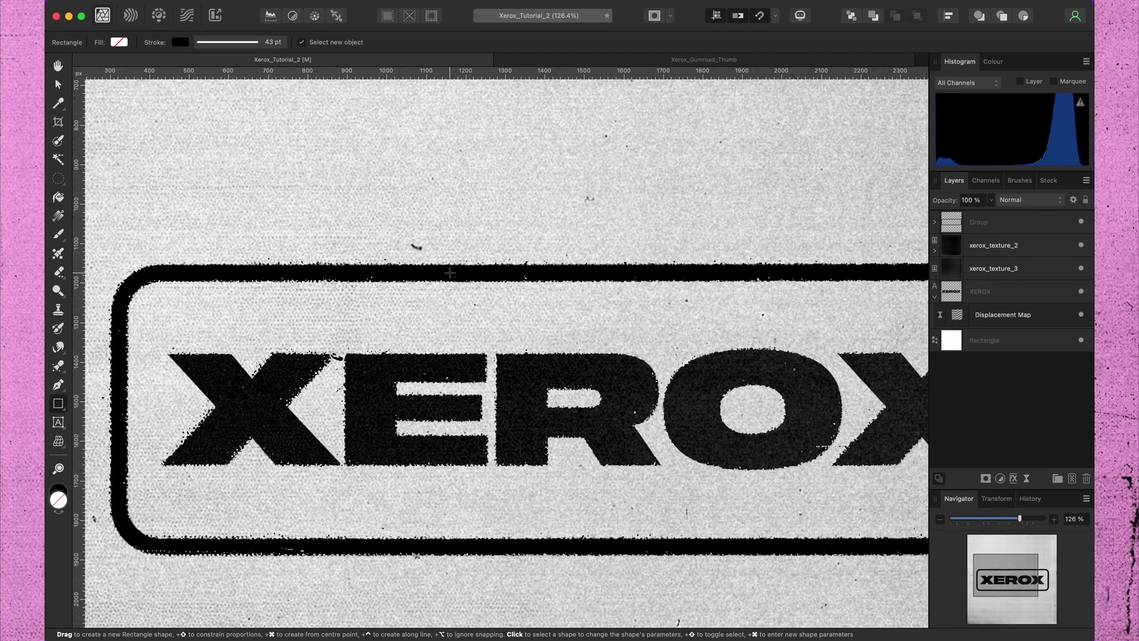
scroll(450, 272, "down", 3)
scroll(450, 272, "down", 8)
scroll(450, 272, "up", 4)
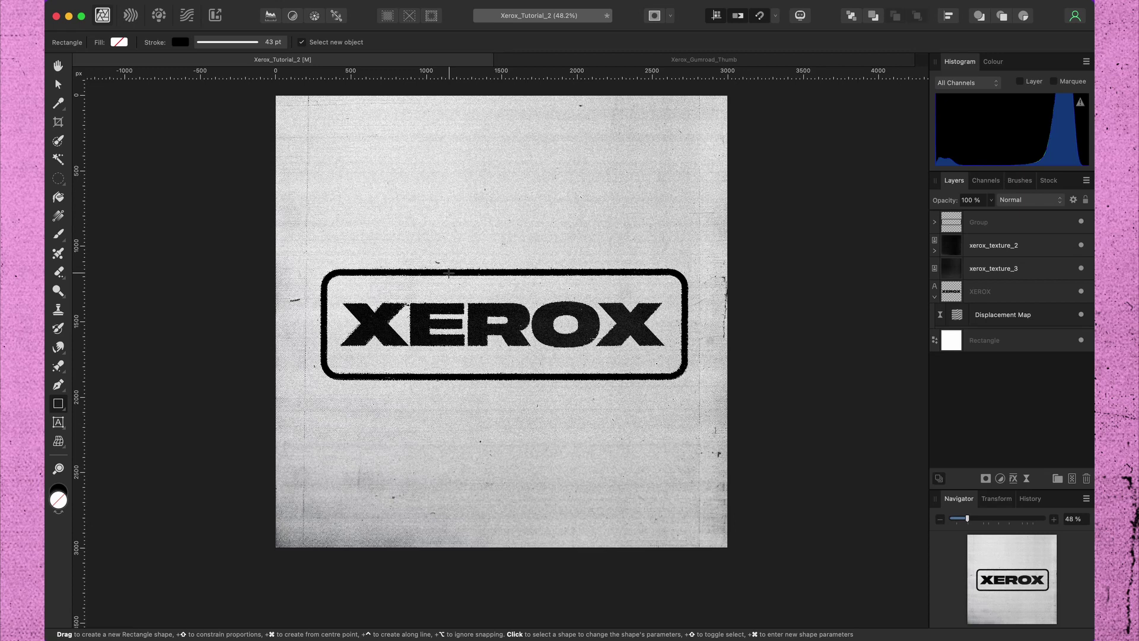
scroll(471, 341, "up", 4)
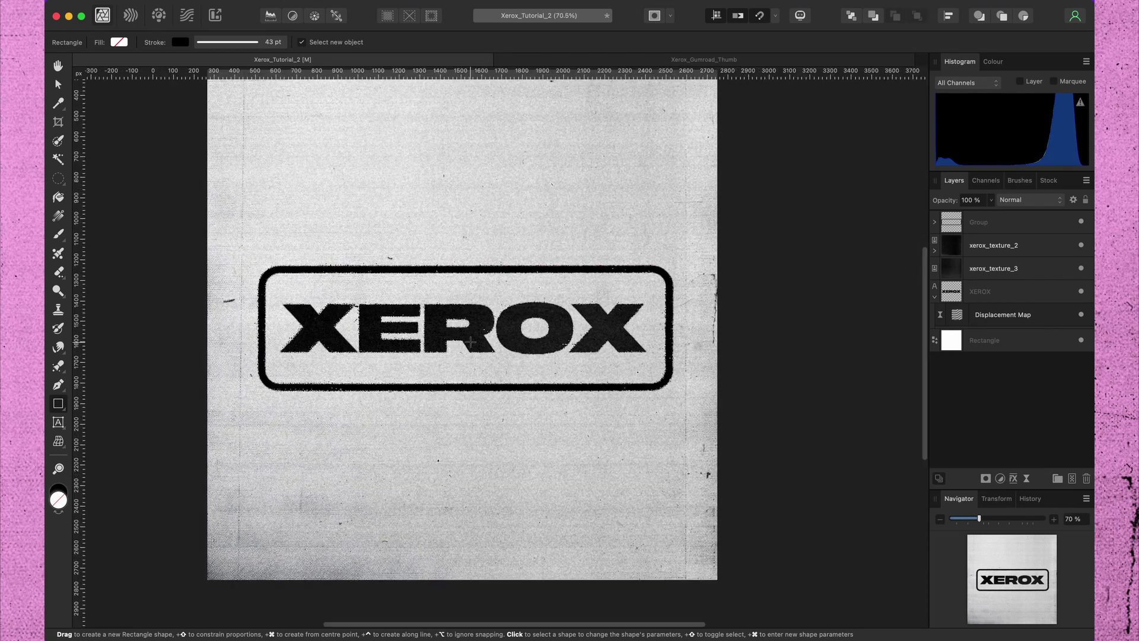
scroll(471, 341, "up", 3)
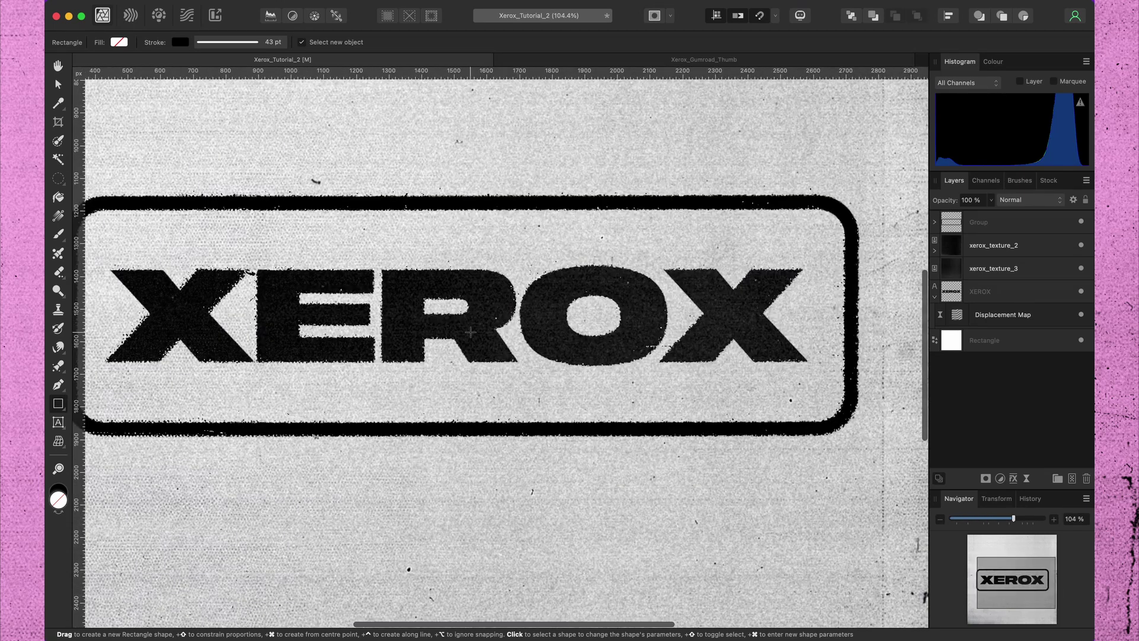
left_click(994, 297)
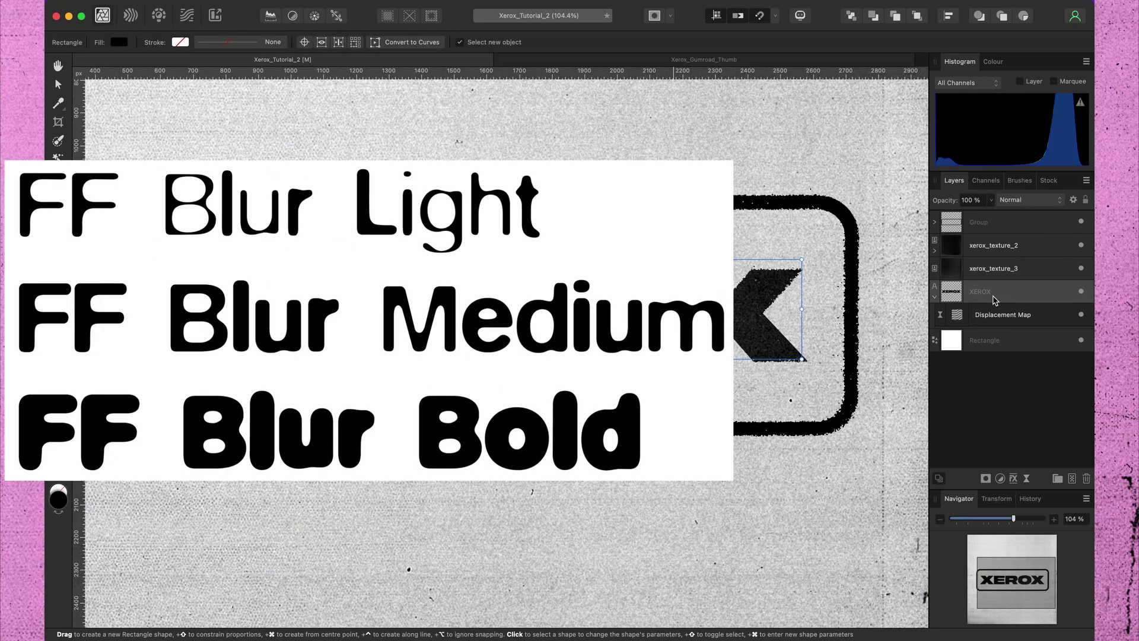
Add a live Gaussian Blur with an 8.6 px radius to the XEROX text
left_click(1030, 481)
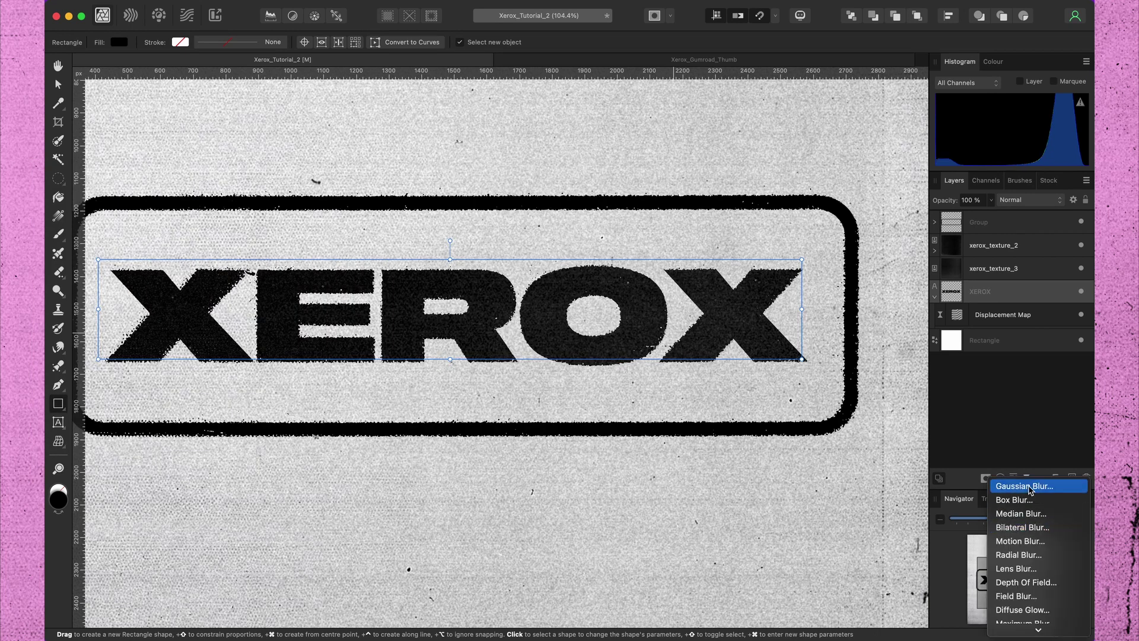
left_click(1028, 482)
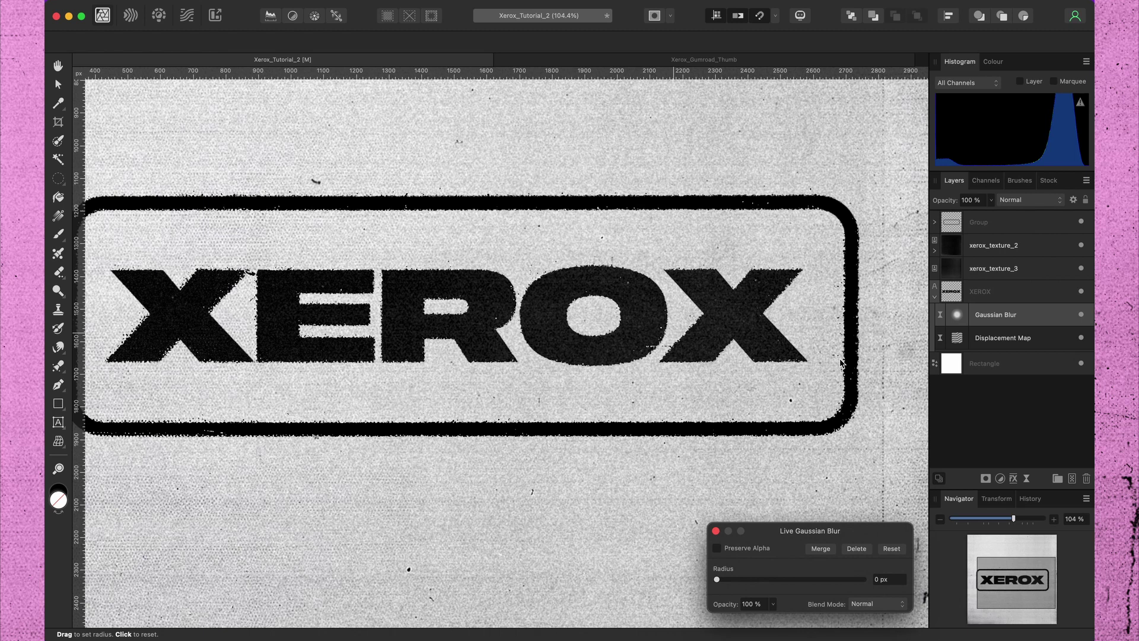
left_click_drag(718, 582, 788, 586)
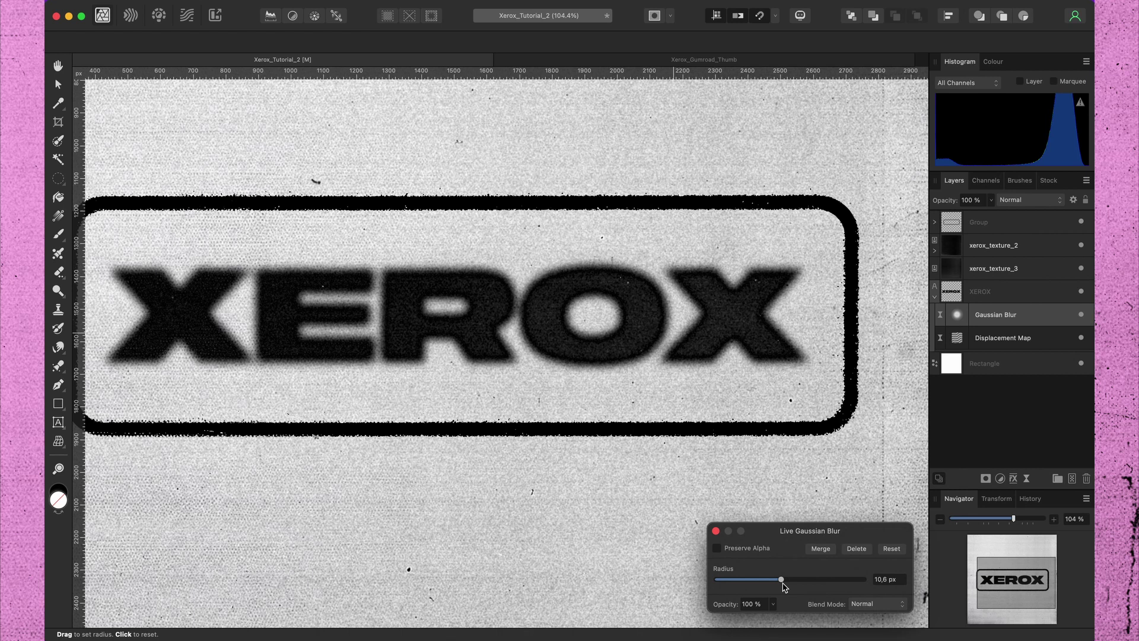
left_click_drag(783, 585, 781, 585)
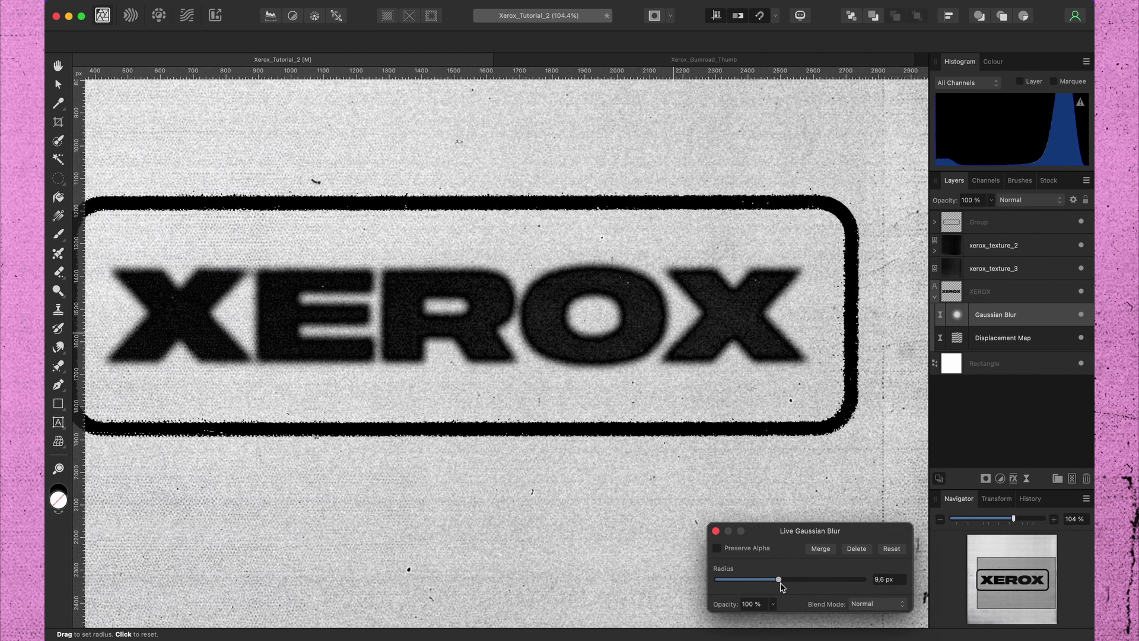
left_click_drag(781, 587, 777, 587)
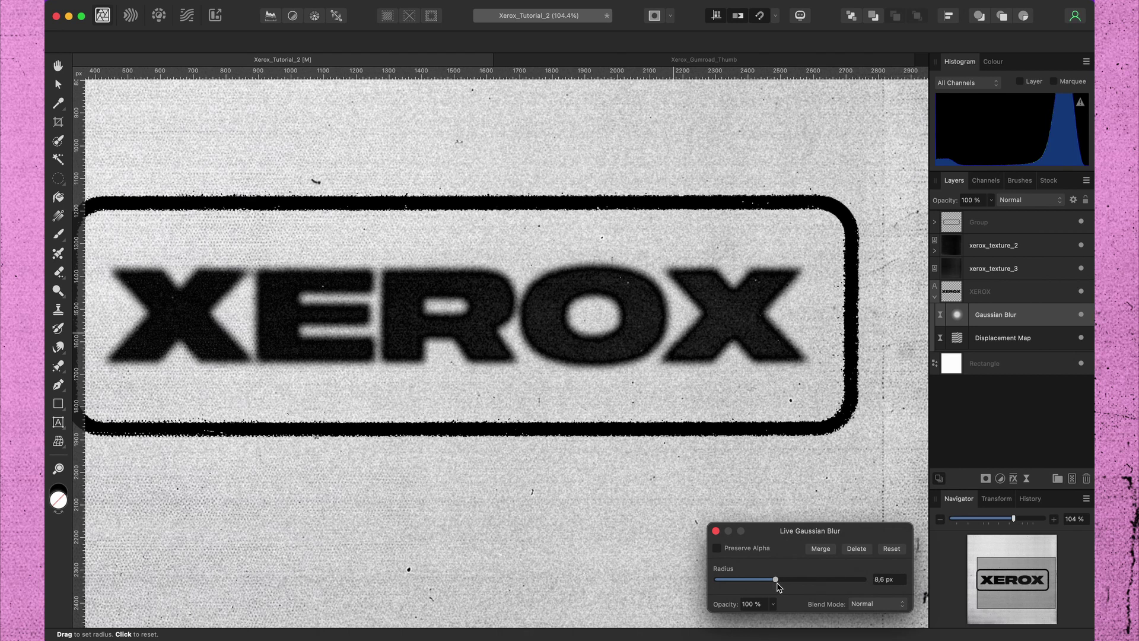
left_click(716, 531)
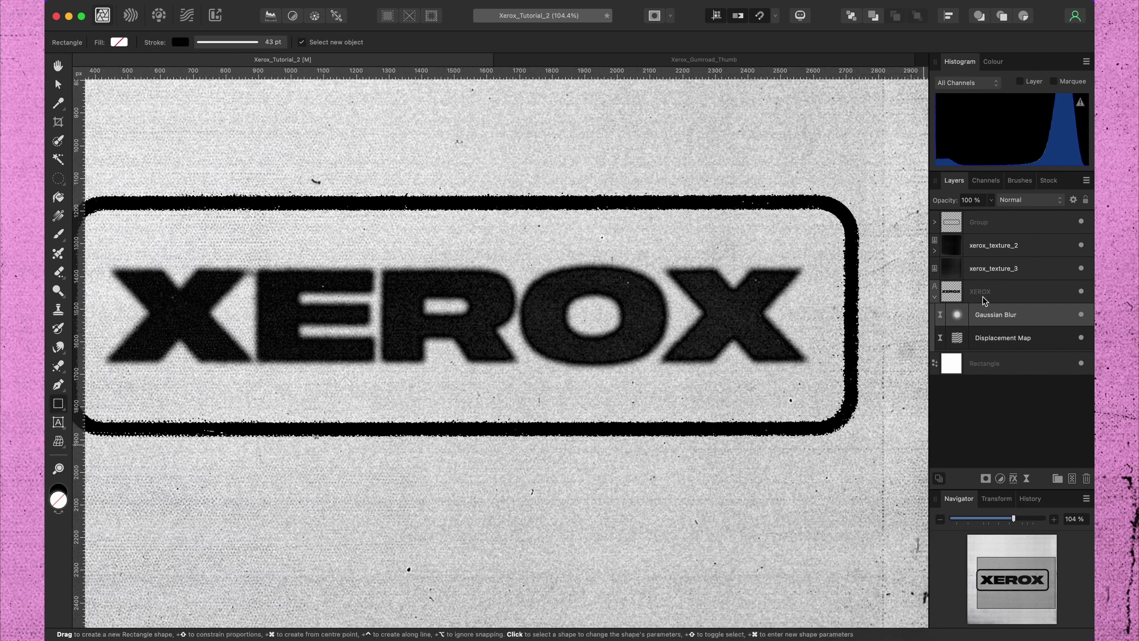
Add a Threshold adjustment at 55 % above the XEROX text, then select the Displacement Map layer
left_click(999, 479)
scroll(1045, 527, "down", 1)
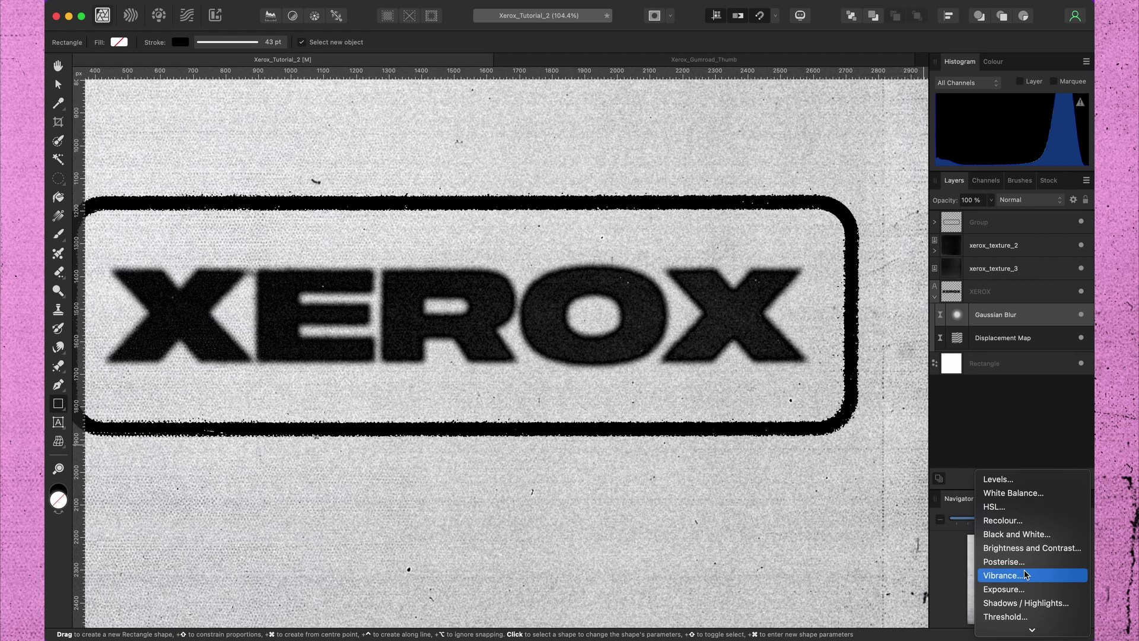
left_click(1007, 617)
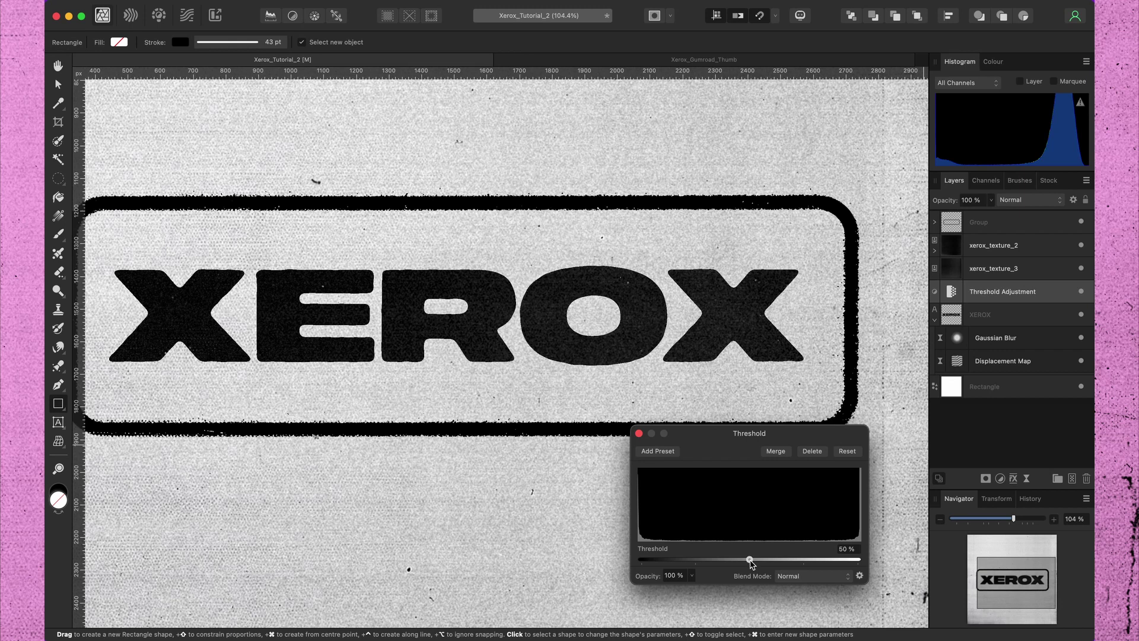
left_click_drag(750, 560, 789, 560)
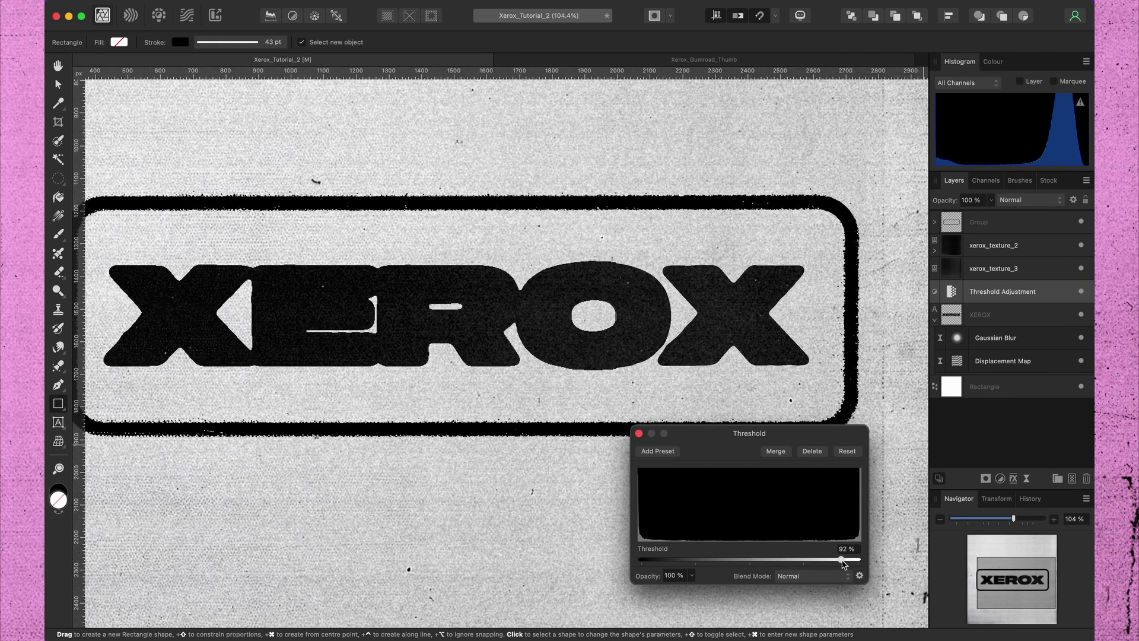
left_click_drag(842, 560, 762, 557)
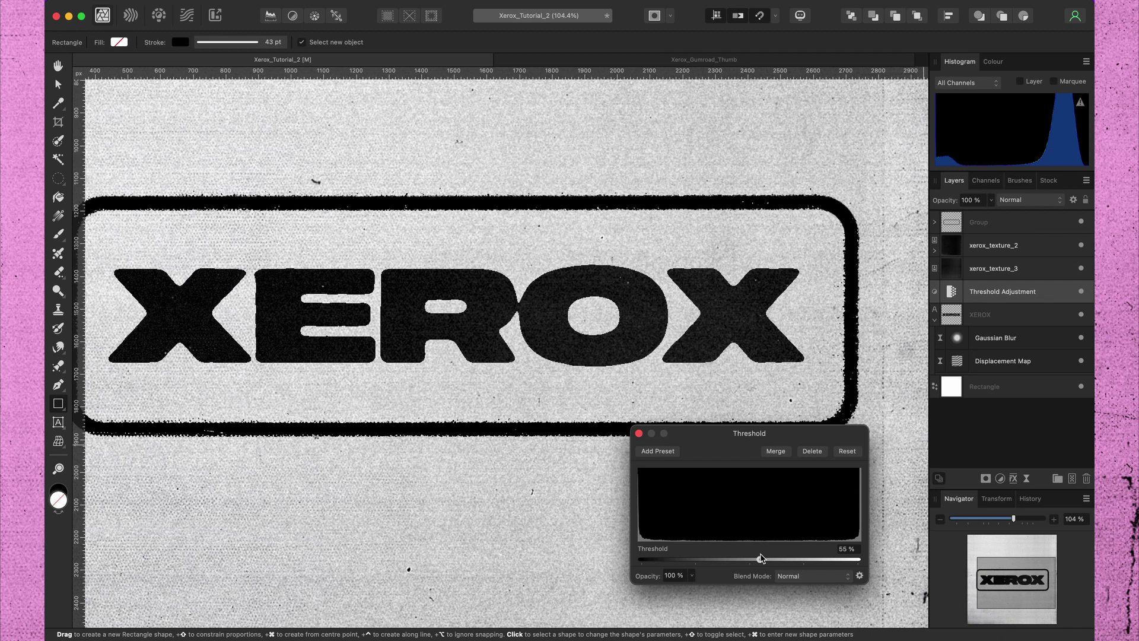
left_click(639, 433)
left_click(1002, 361)
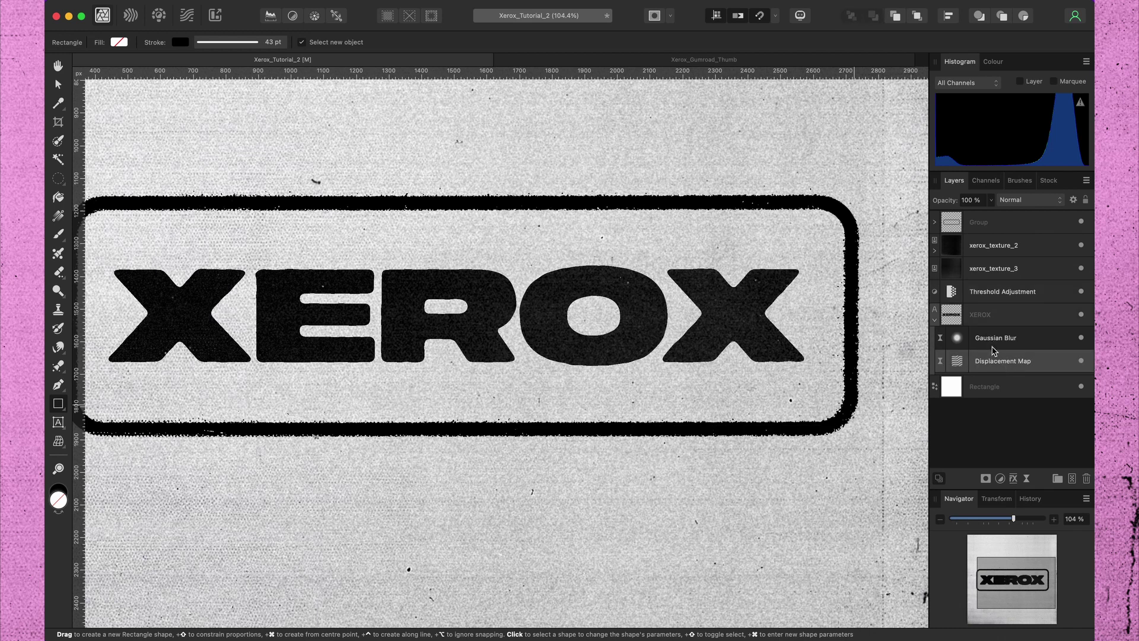
Move the Displacement Map above the Gaussian Blur on the XEROX text to roughen the letter edges
left_click_drag(996, 356, 996, 334)
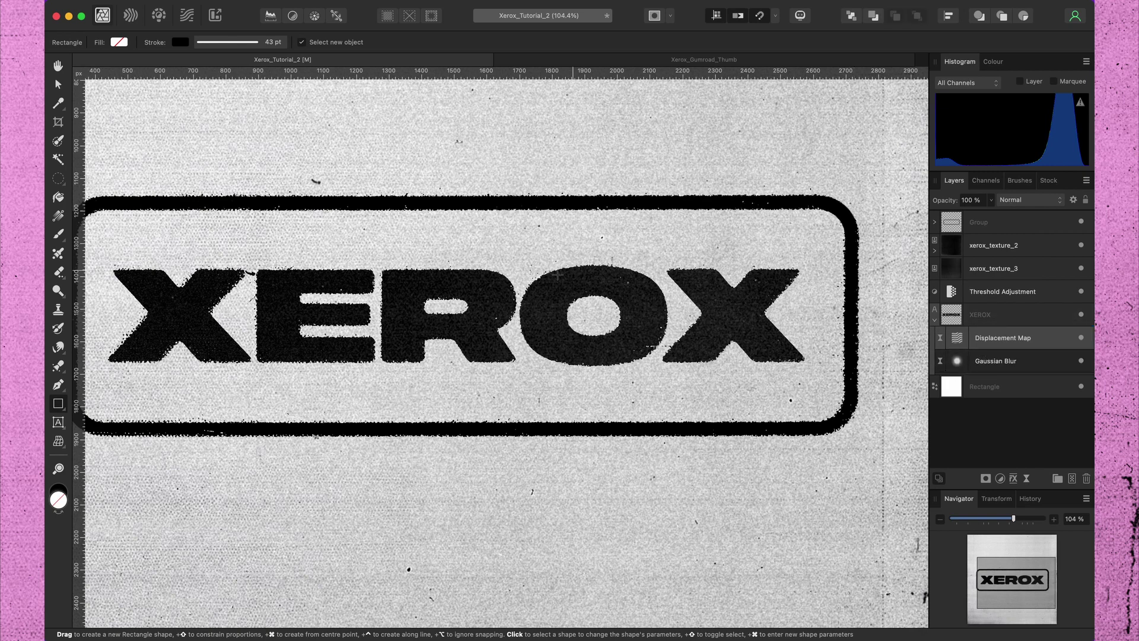
scroll(662, 335, "up", 2)
scroll(662, 335, "up", 2)
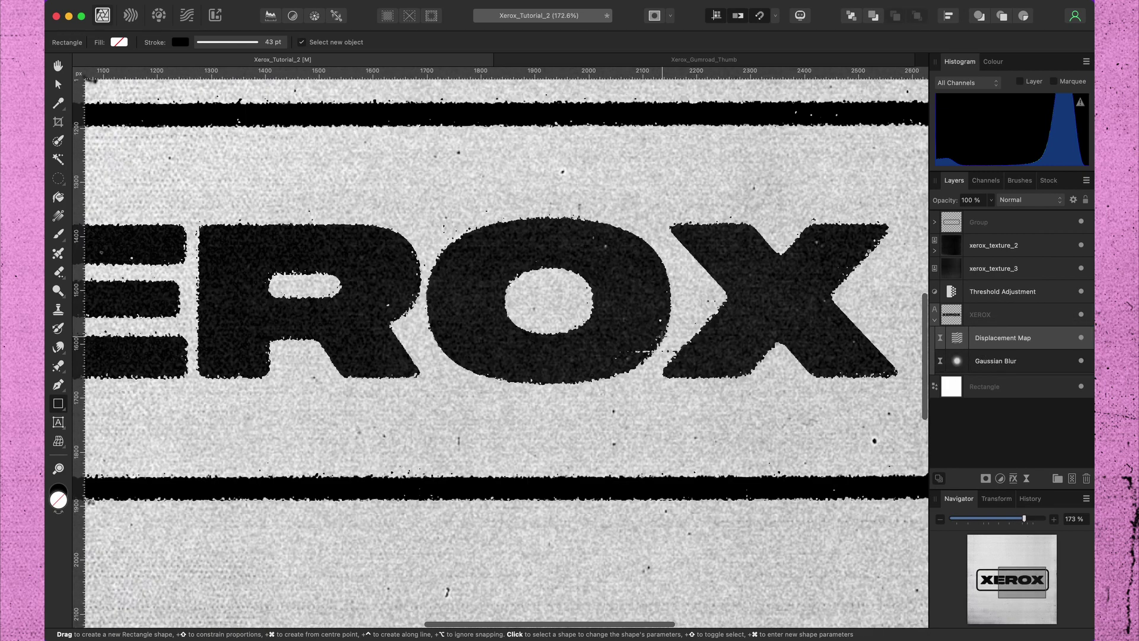
scroll(660, 335, "down", 4)
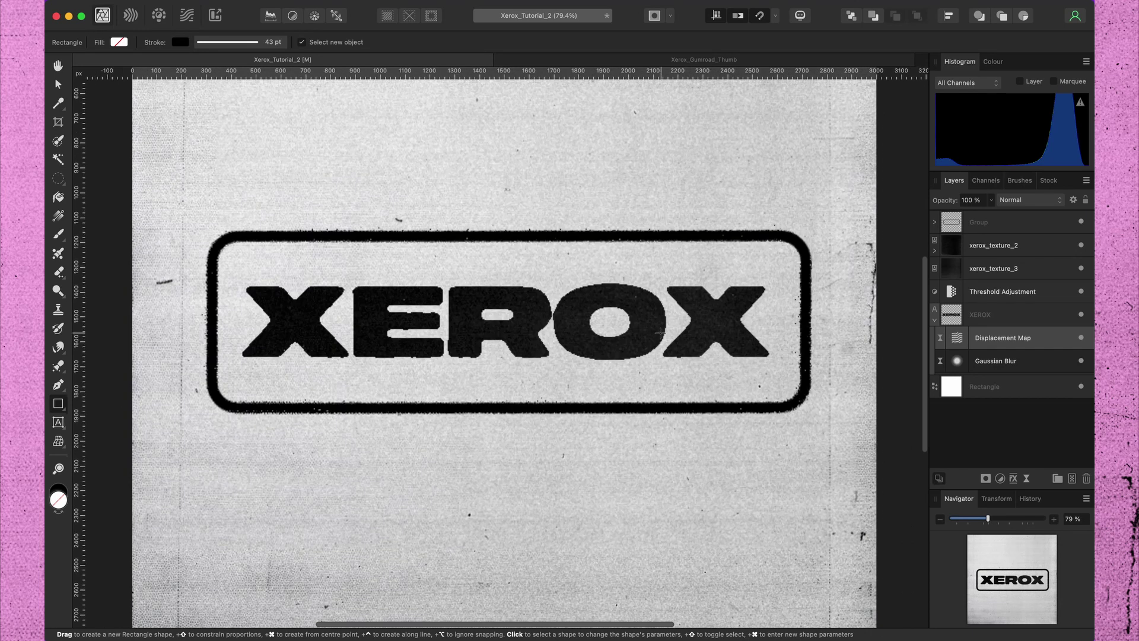
scroll(490, 320, "up", 1)
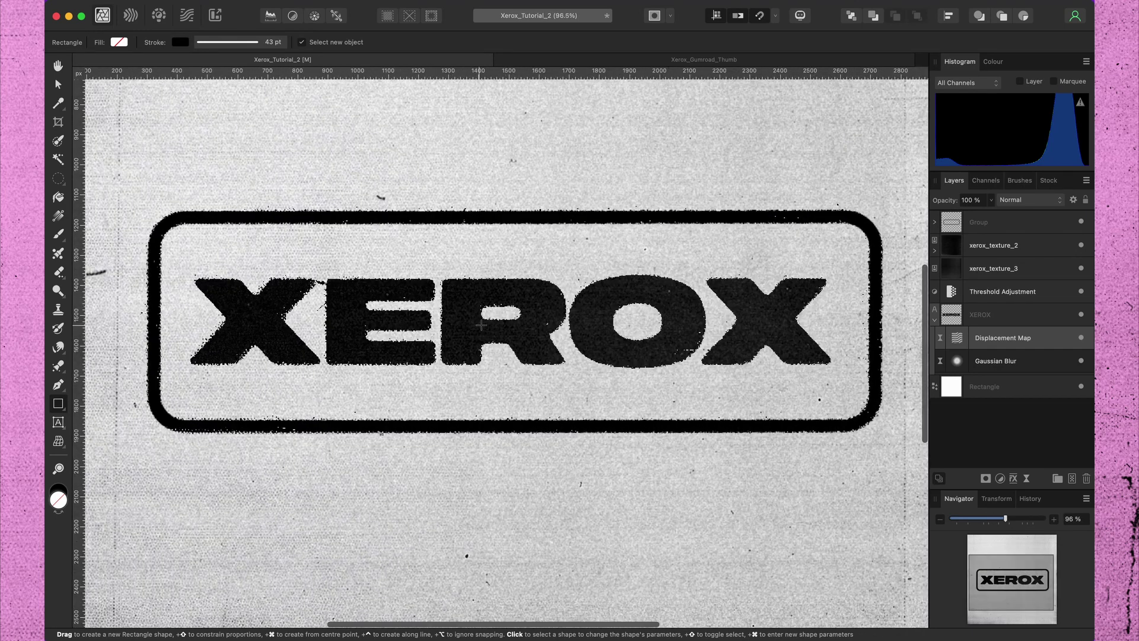
left_click(1003, 228)
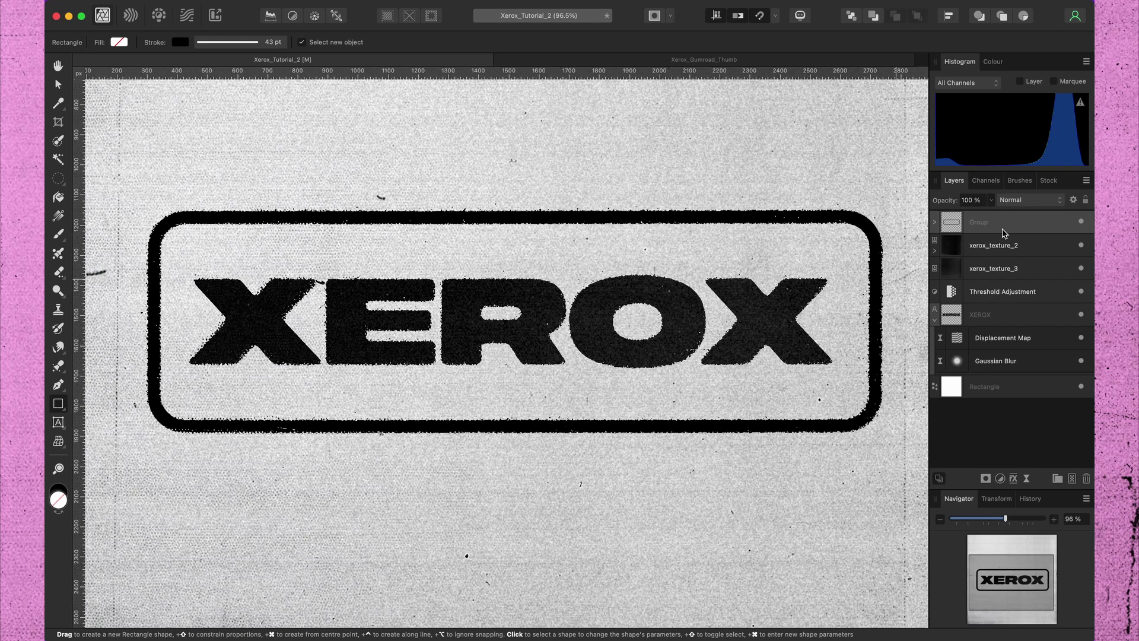
left_click(1000, 478)
Add a Gradient Map adjustment, make its left stop black and delete the green middle stop
scroll(1009, 517, "down", 5)
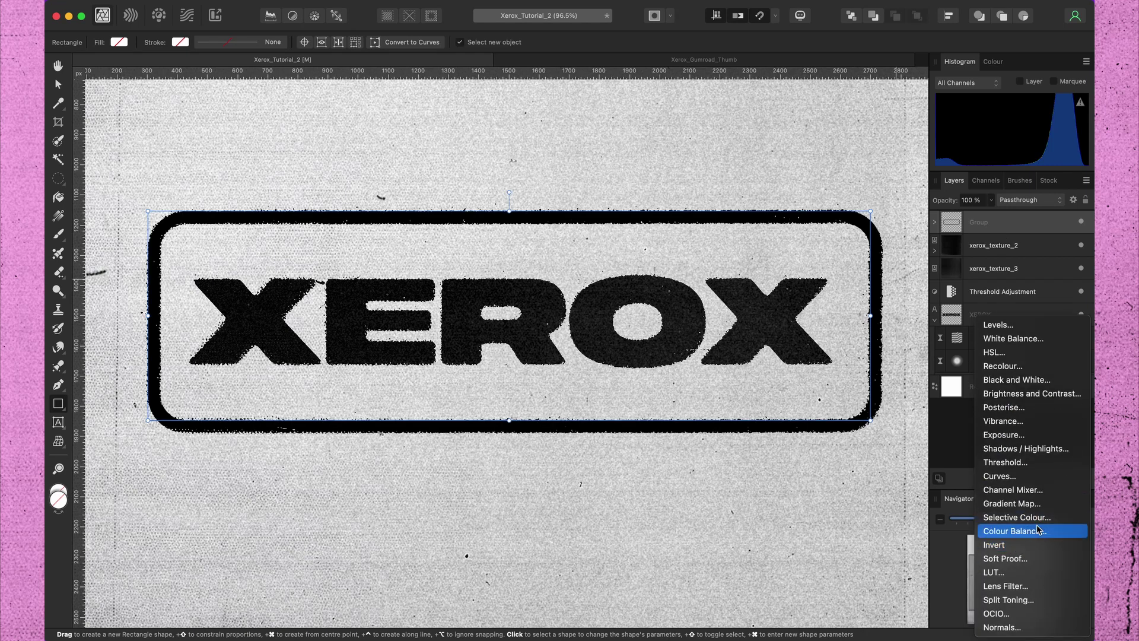
left_click(1028, 505)
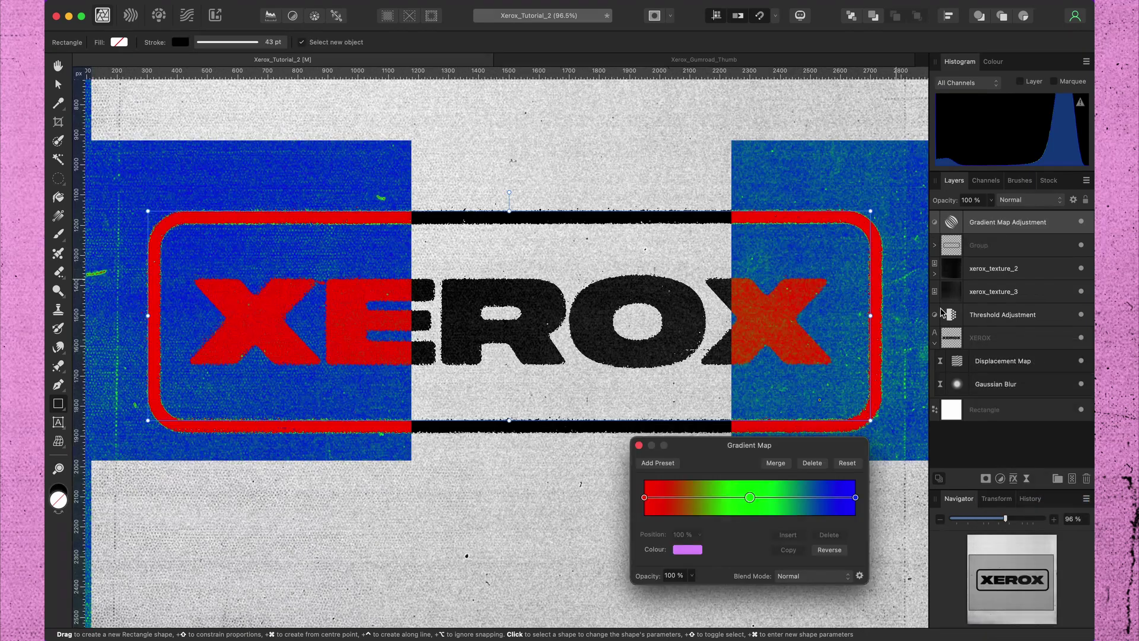
left_click(645, 498)
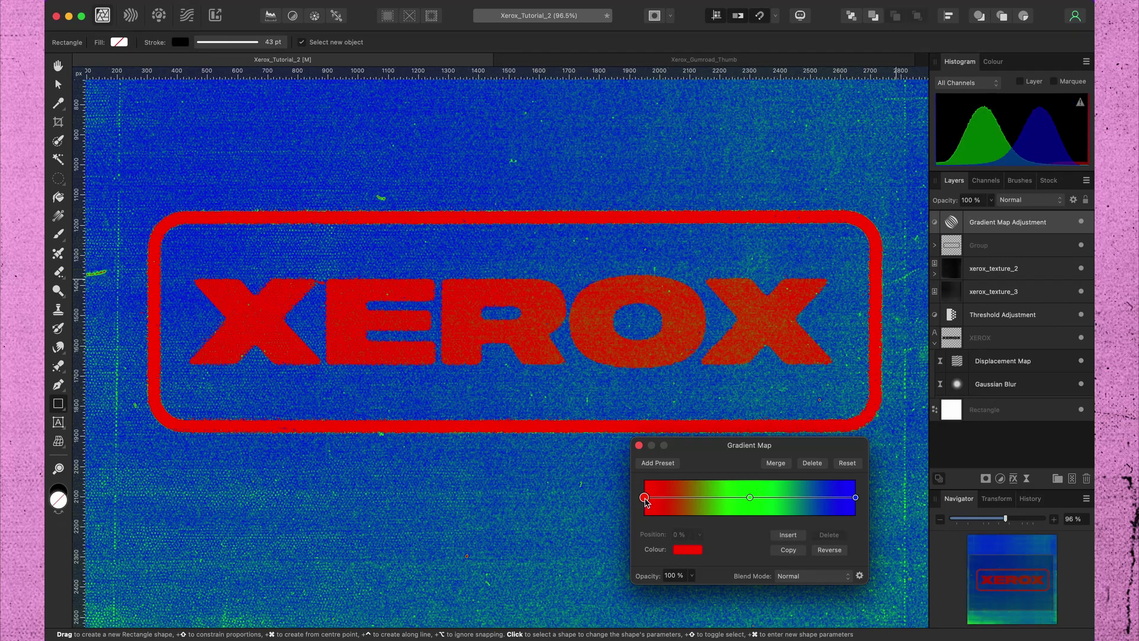
left_click(702, 555)
left_click_drag(734, 435, 705, 406)
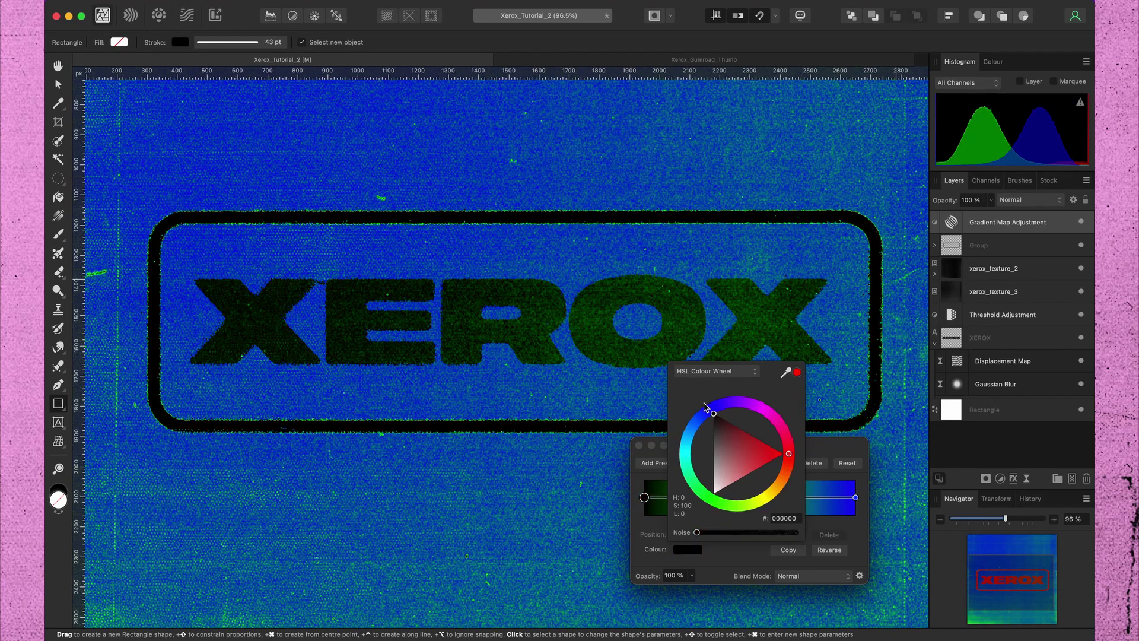
left_click(831, 452)
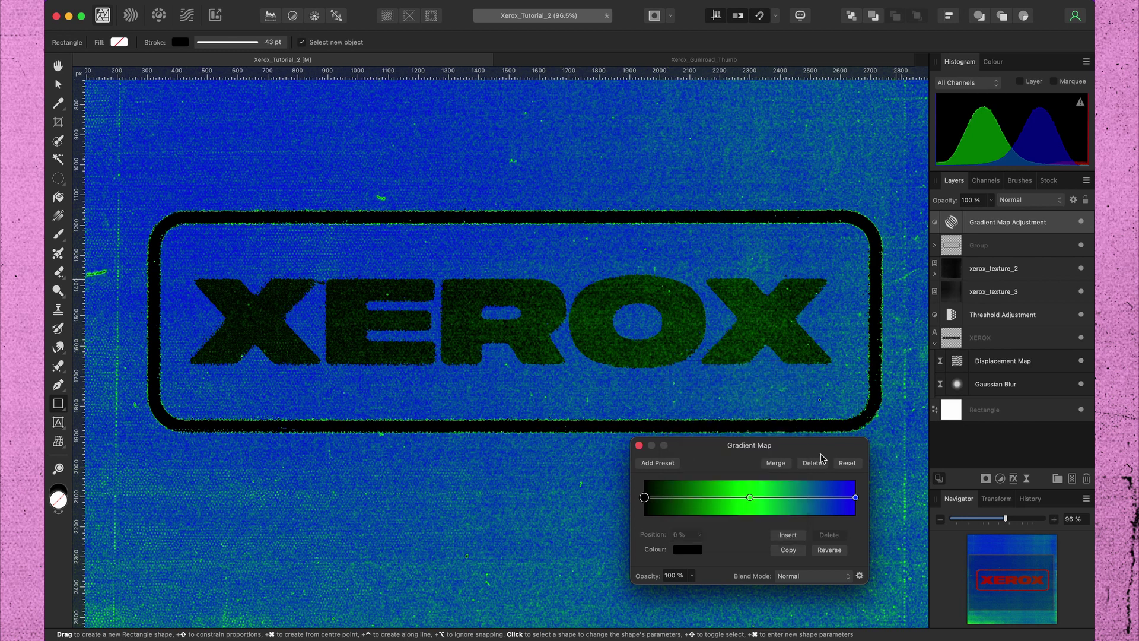
left_click(750, 497)
left_click(829, 534)
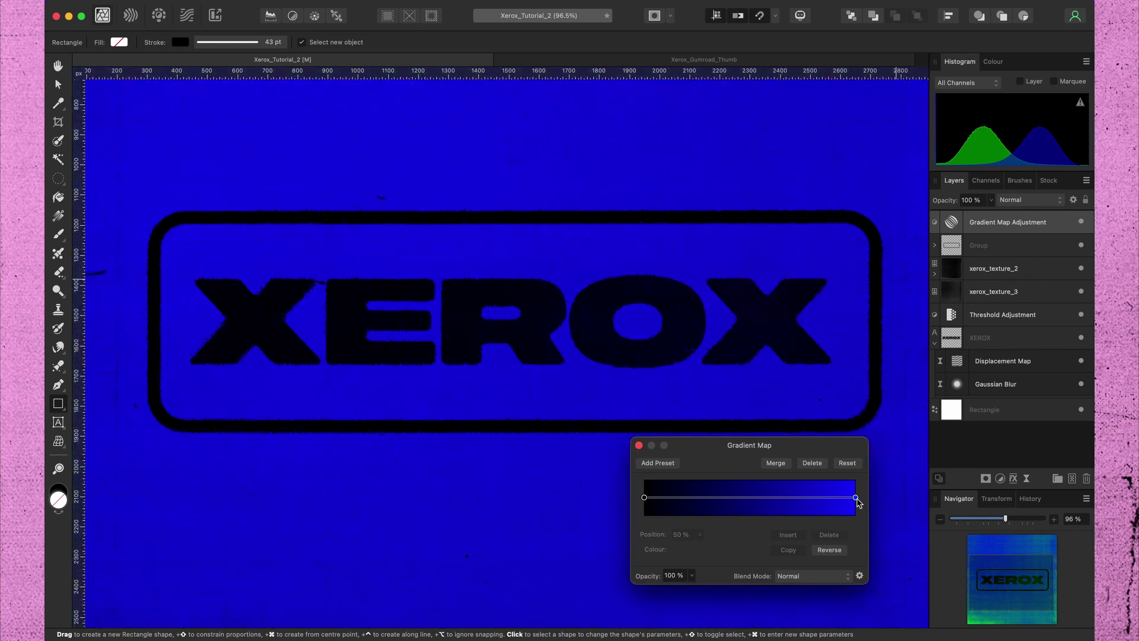
Set the gradient's right stop to light purple #CC7CFF and close the Gradient Map settings
left_click(856, 498)
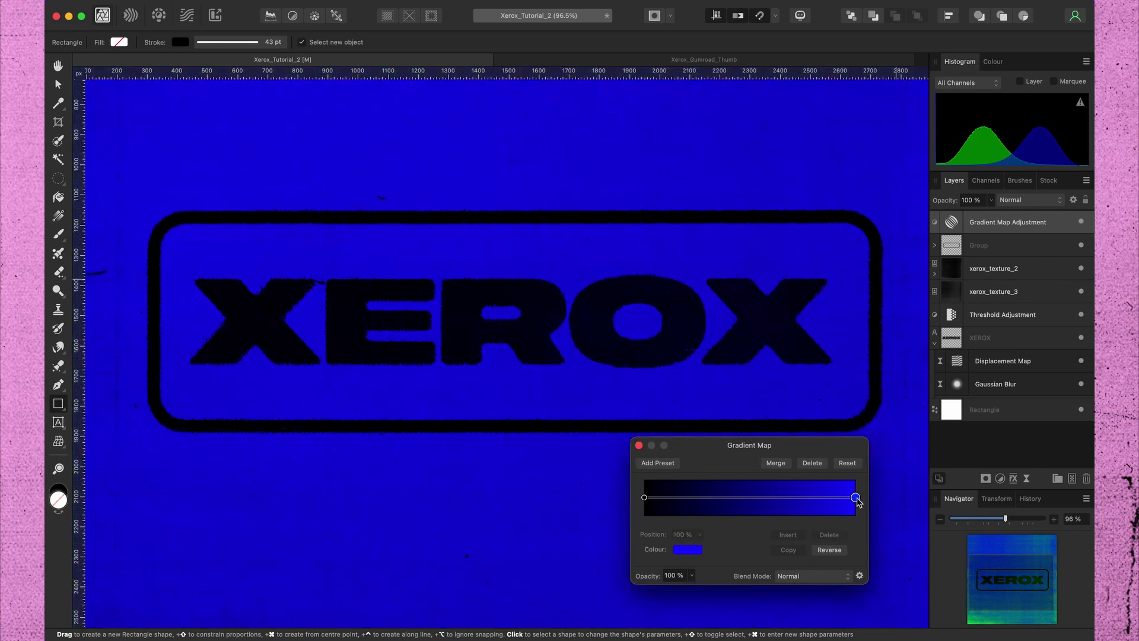
left_click(696, 551)
left_click(743, 408)
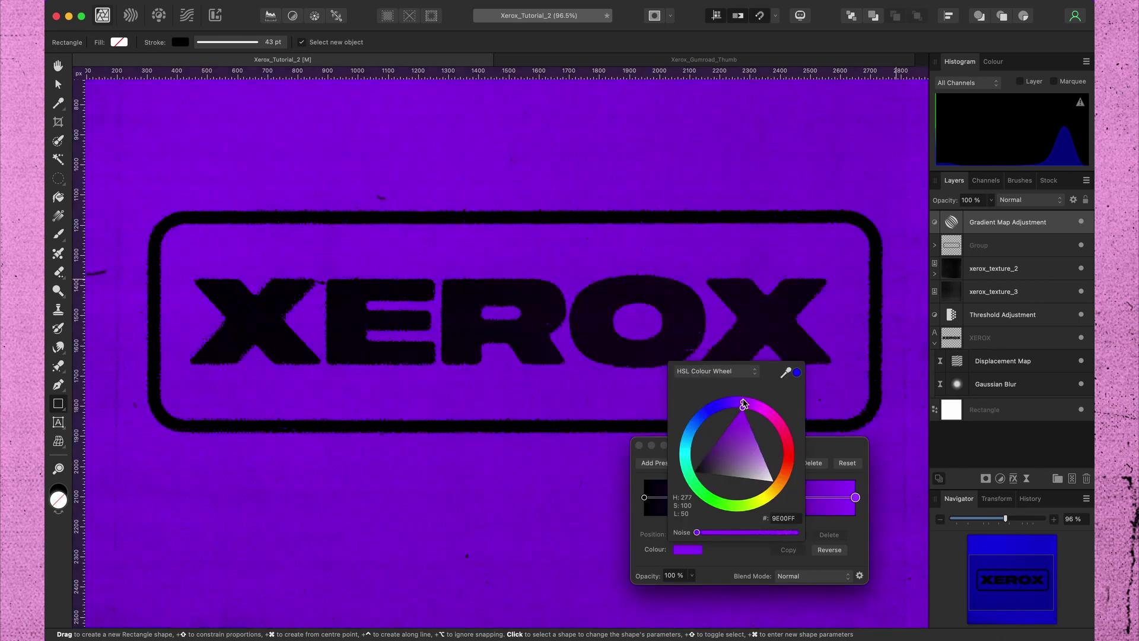
left_click(759, 445)
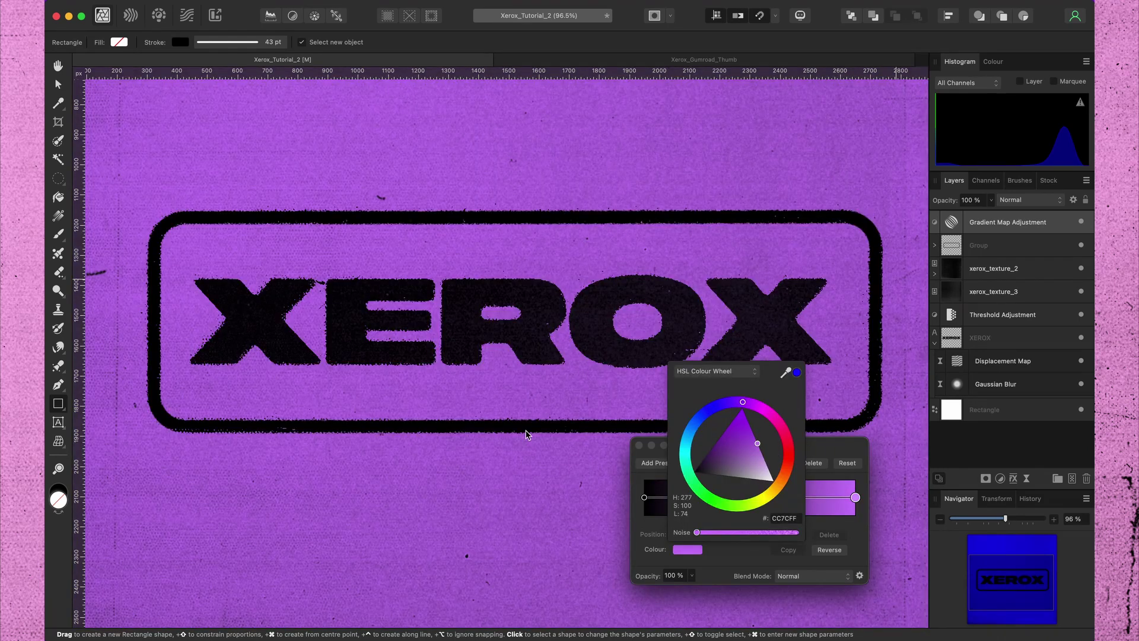
scroll(525, 434, "down", 5)
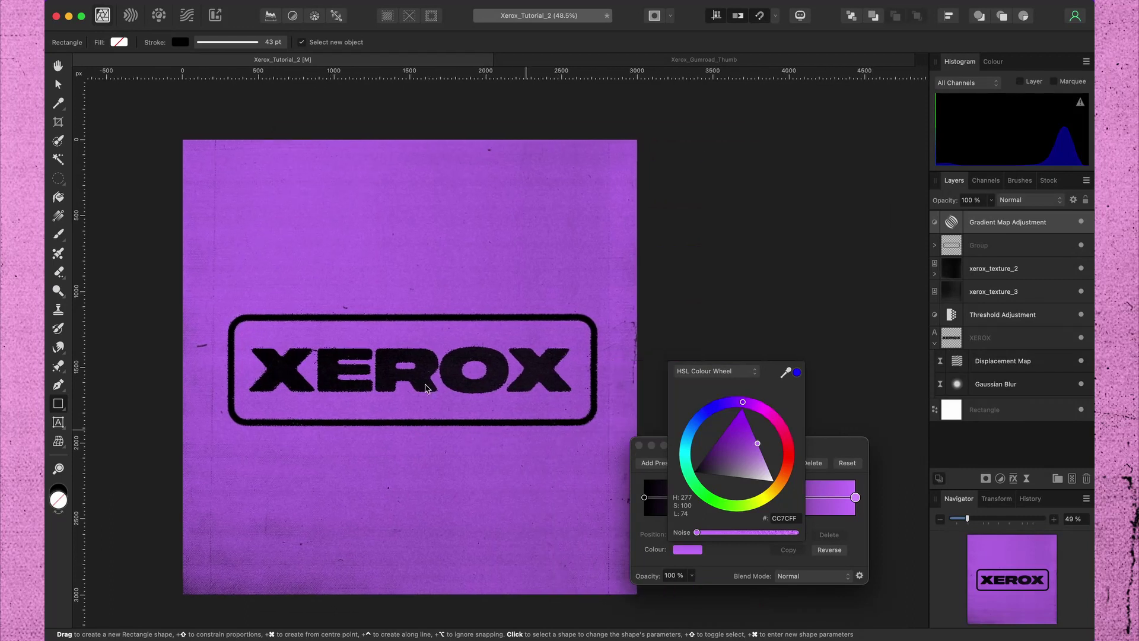
scroll(425, 388, "up", 3)
scroll(425, 389, "down", 1)
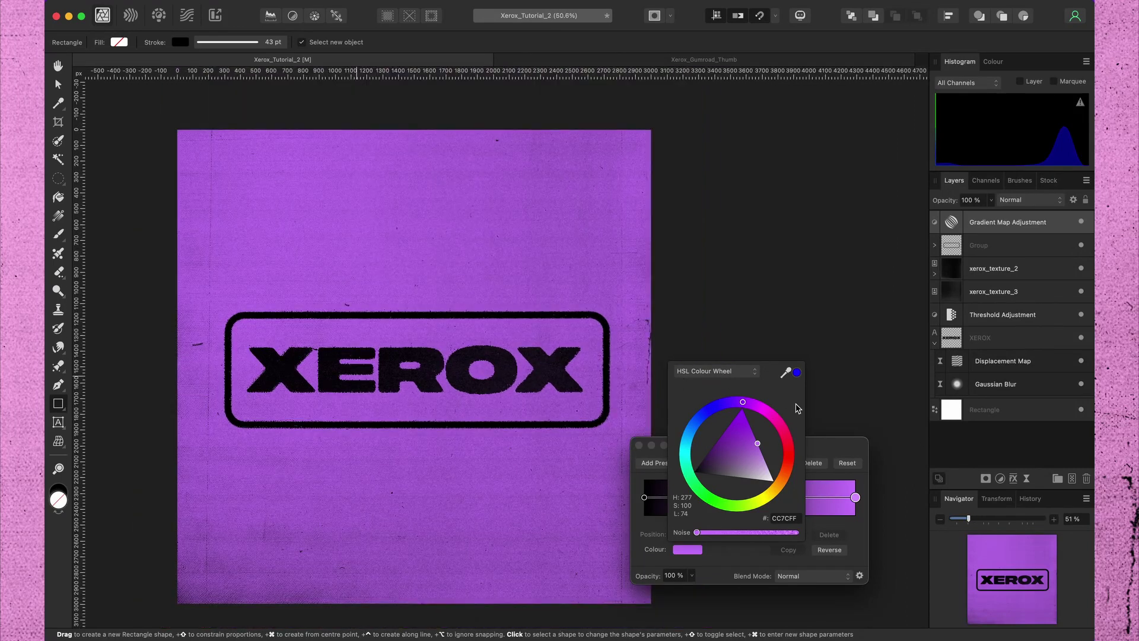
left_click(639, 445)
scroll(438, 359, "up", 4)
scroll(439, 361, "down", 1)
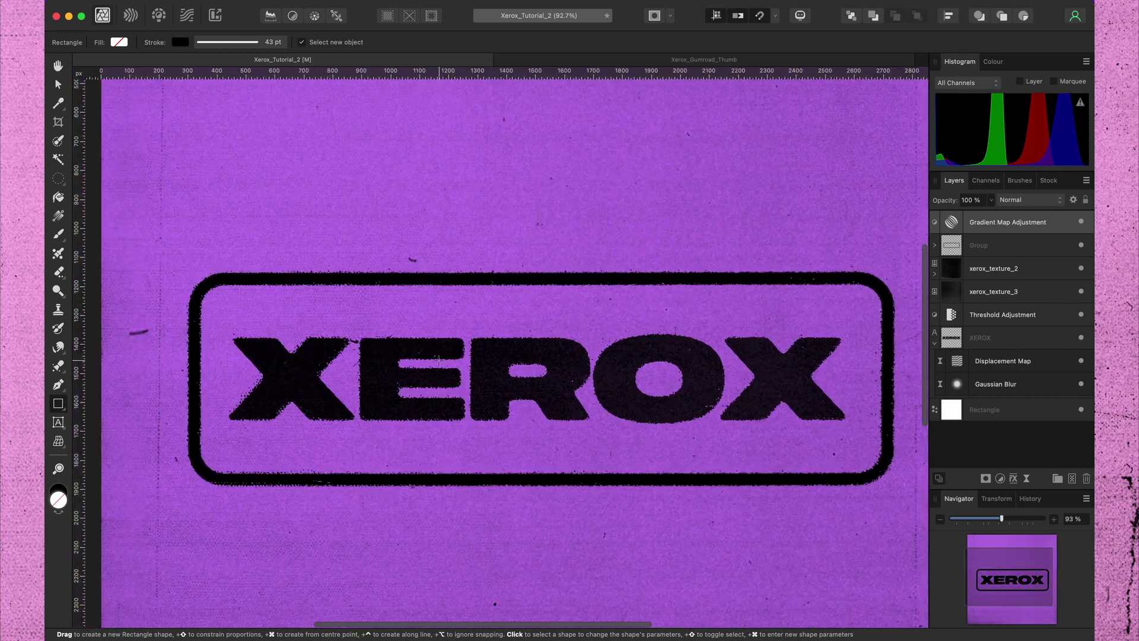
scroll(438, 360, "right", 2)
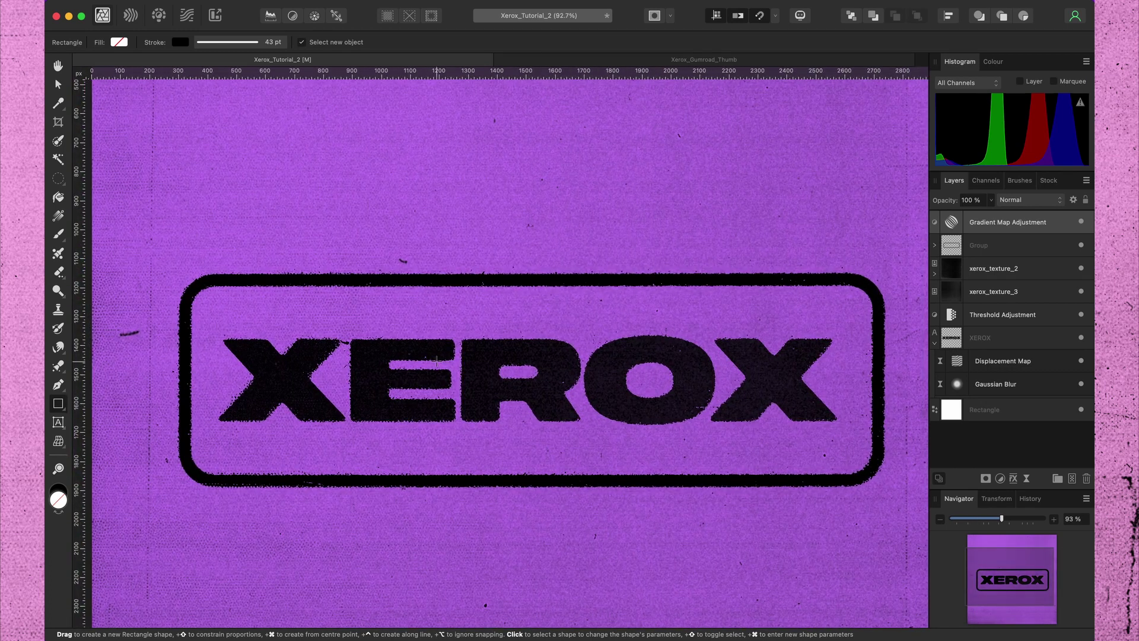